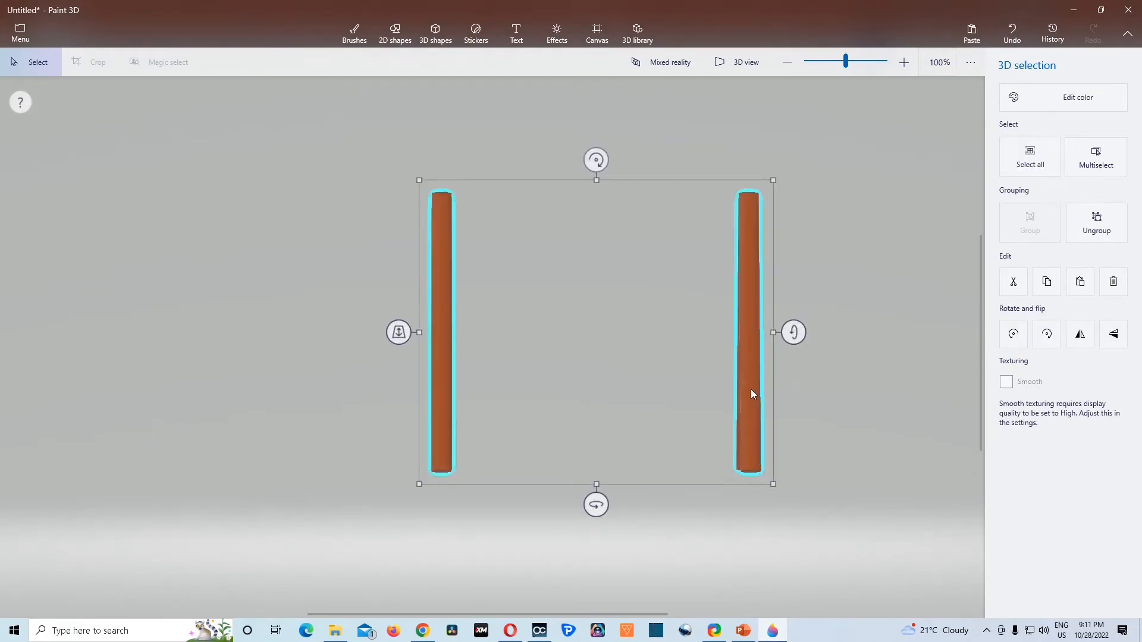
Step: Delete the grouped brown posts and place a blue cube in the middle of the canvas
{"action": "key", "text": "Delete"}
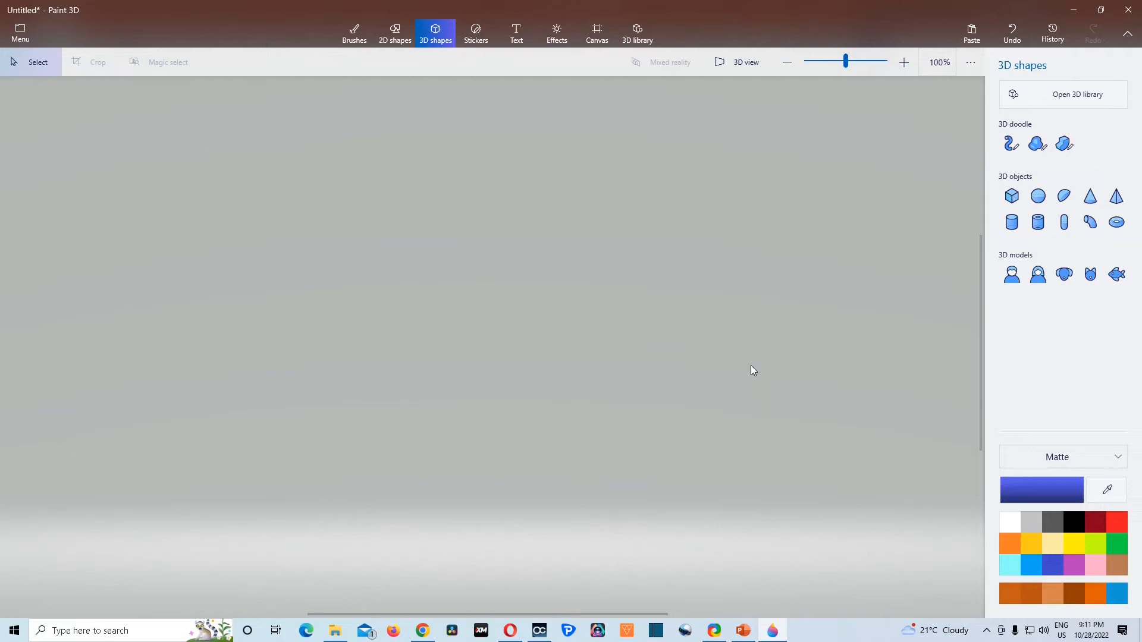
{"action": "left_click", "coordinate": [1013, 198]}
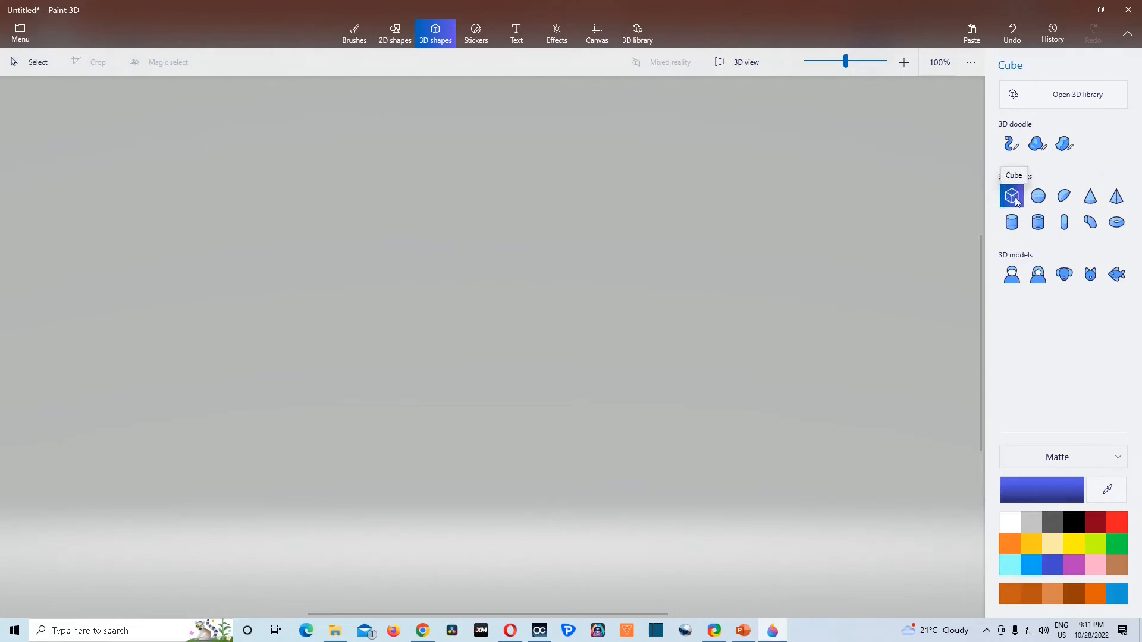
{"action": "left_click", "coordinate": [441, 239]}
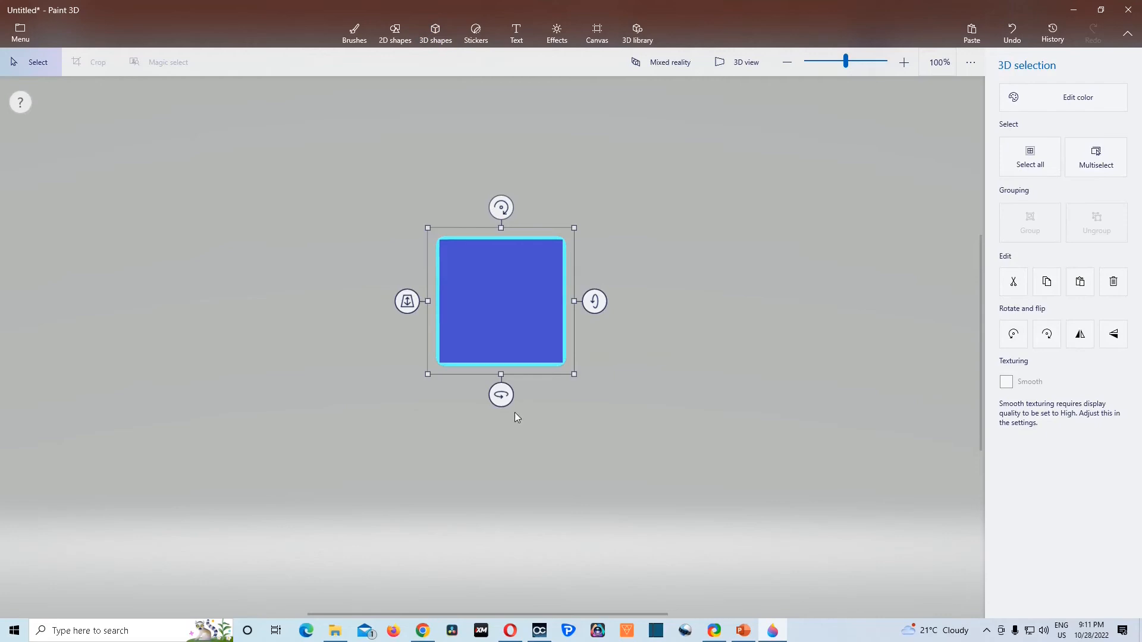
Step: Stretch the cube to about twice its height, turn it a quarter turn about the X axis, and flatten it into a thin seat slab
{"action": "left_click_drag", "start_coordinate": [502, 375], "coordinate": [501, 503]}
{"action": "left_click_drag", "start_coordinate": [501, 405], "coordinate": [501, 329]}
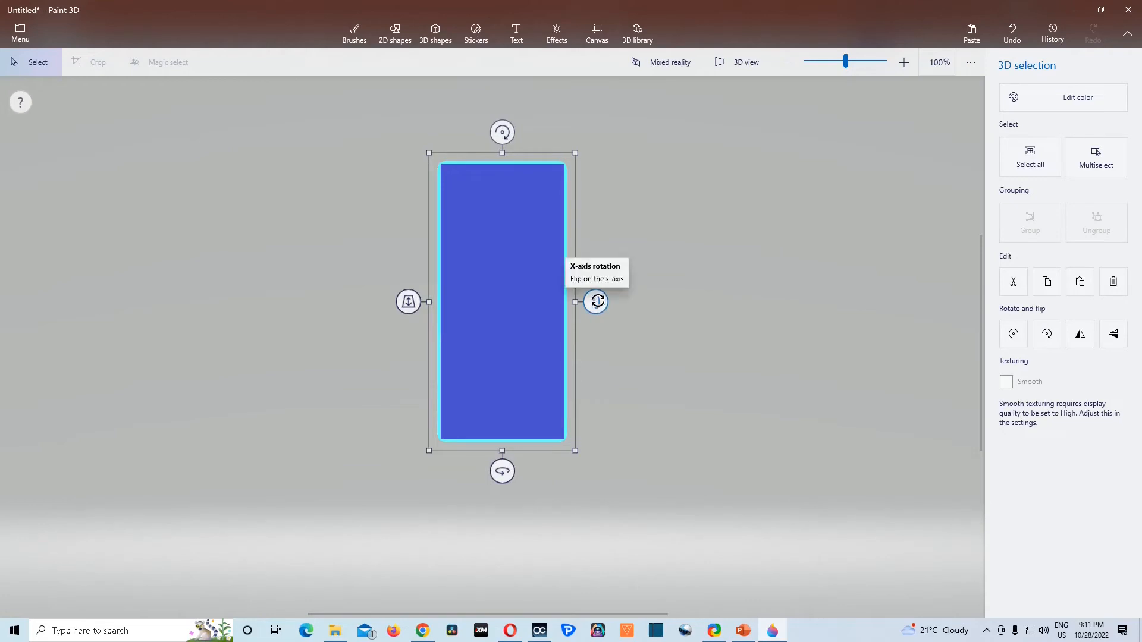
{"action": "left_click_drag", "start_coordinate": [596, 301], "coordinate": [612, 166]}
{"action": "left_click_drag", "start_coordinate": [502, 227], "coordinate": [502, 330]}
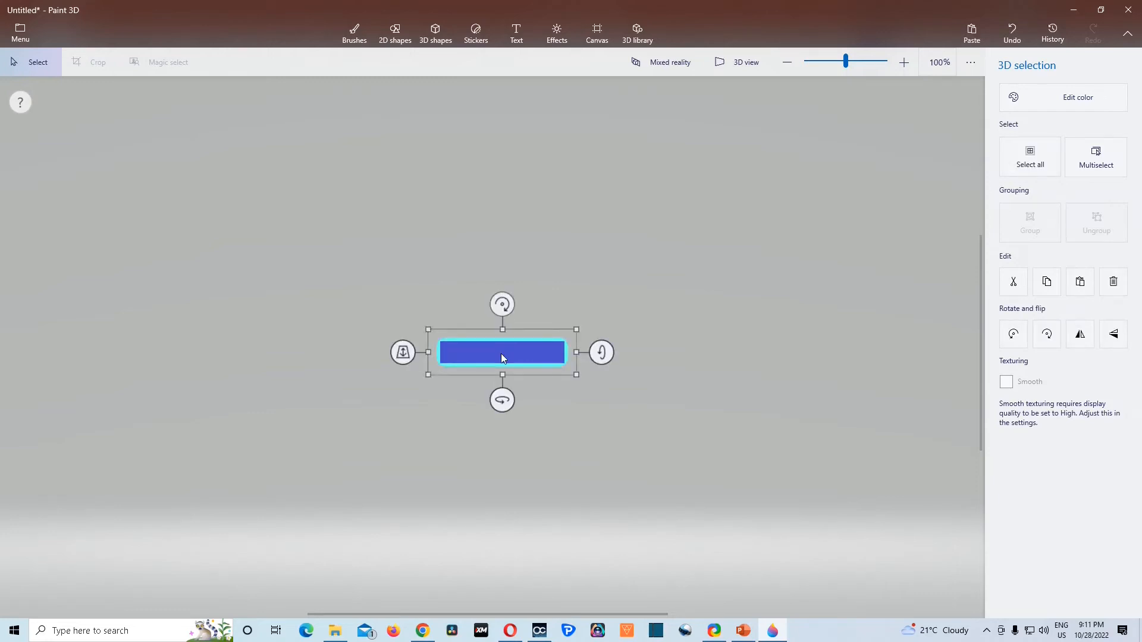
Step: Duplicate the seat slab, color the copy yellow, and tilt it upright at the seat's left end as a backrest
{"action": "key", "text": "ctrl"}
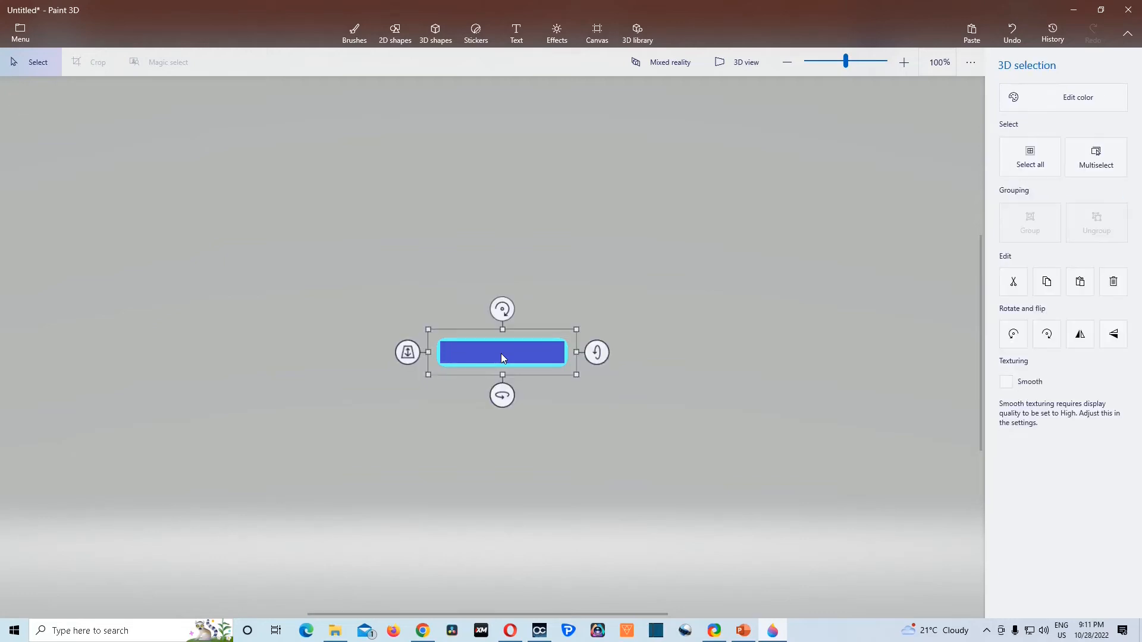
{"action": "left_click", "coordinate": [1104, 102]}
{"action": "left_click", "coordinate": [918, 211]}
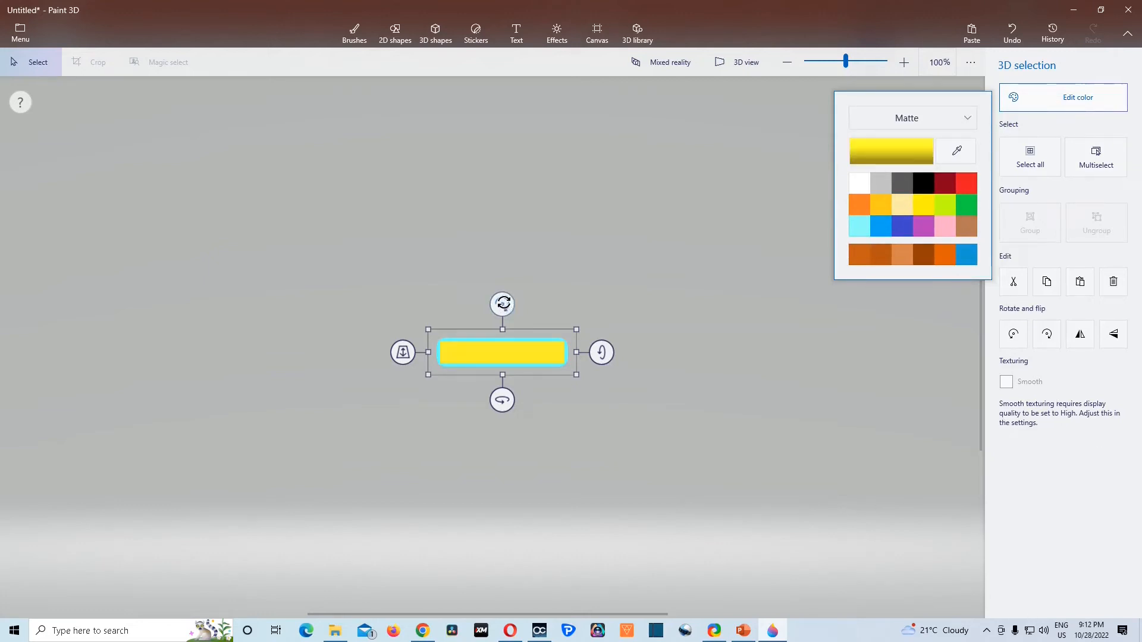
{"action": "left_click_drag", "start_coordinate": [502, 304], "coordinate": [91, 411]}
{"action": "left_click_drag", "start_coordinate": [505, 367], "coordinate": [448, 315]}
{"action": "left_click", "coordinate": [699, 388]}
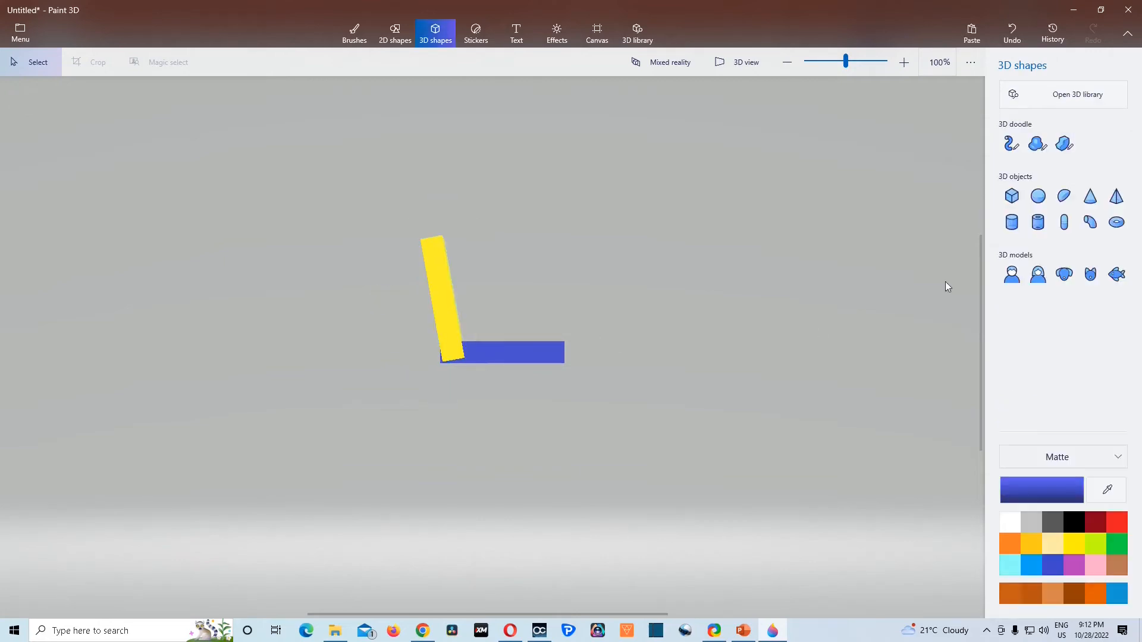
Step: Add a blue tube to the right of the seat and reshape it into a tall, narrow vertical pole
{"action": "left_click", "coordinate": [1038, 226]}
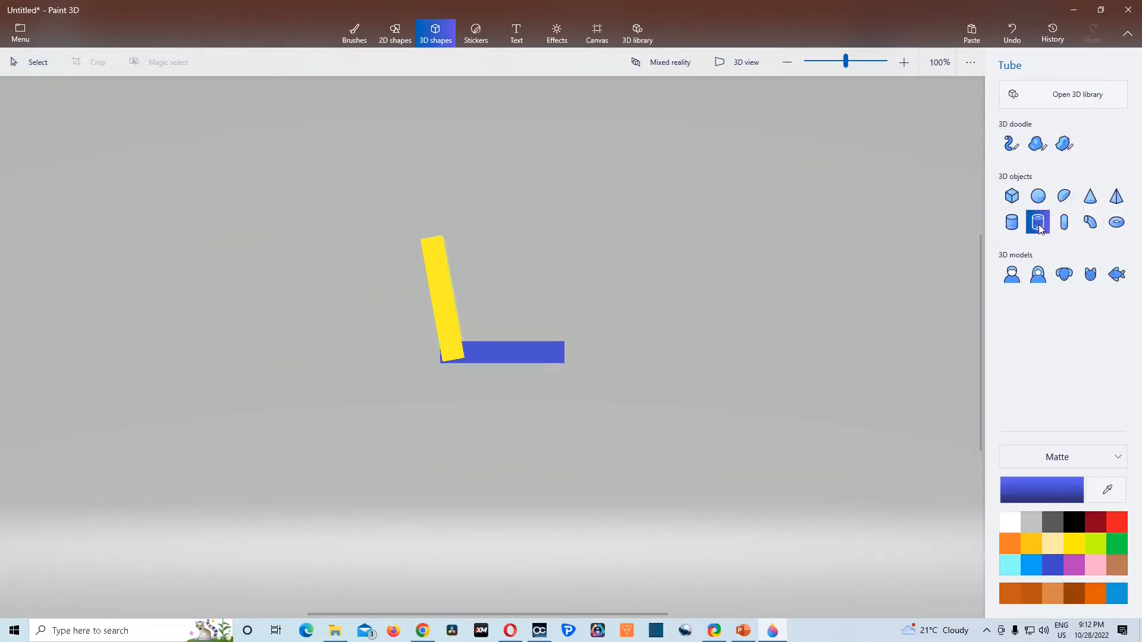
{"action": "left_click", "coordinate": [749, 199]}
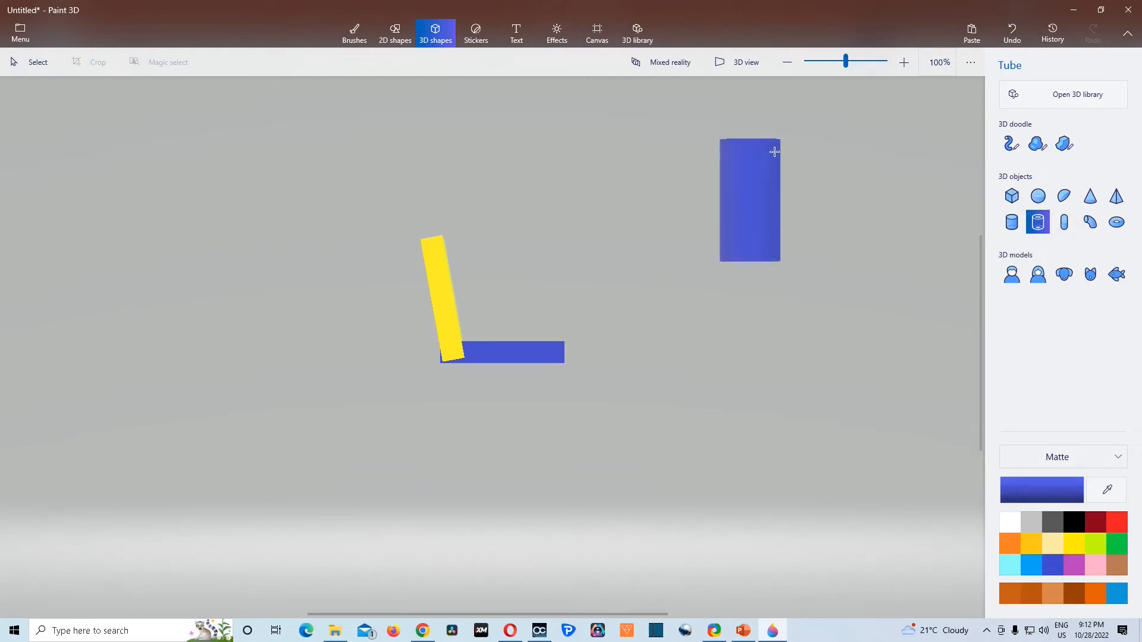
{"action": "left_click_drag", "start_coordinate": [781, 136], "coordinate": [713, 102]}
{"action": "left_click_drag", "start_coordinate": [711, 191], "coordinate": [706, 375]}
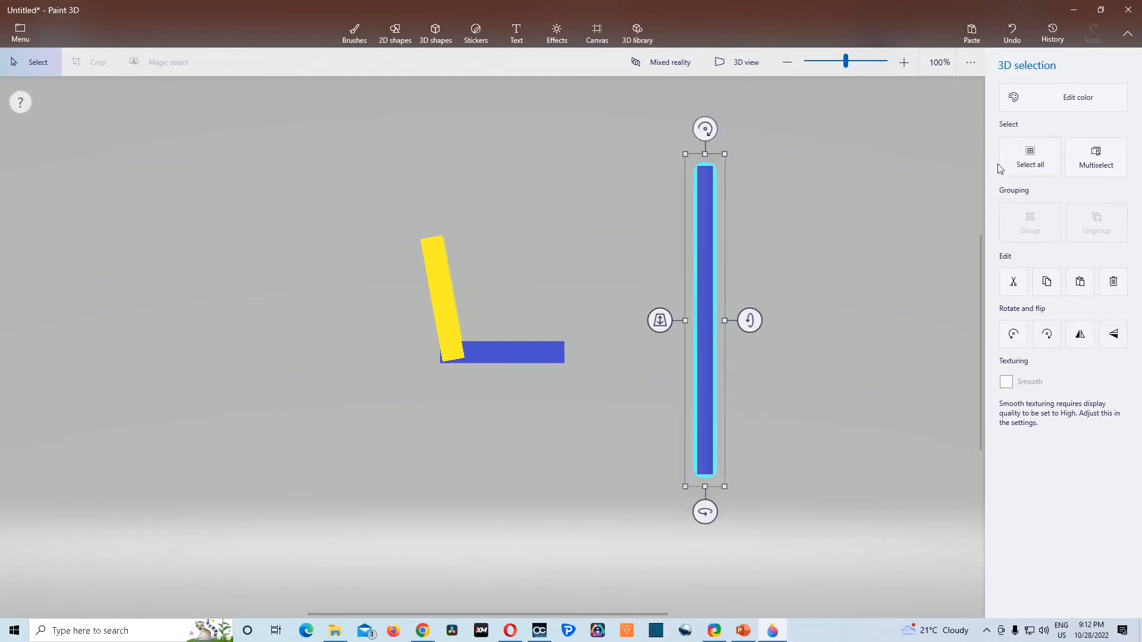
Step: Color the pole red with a polished metal finish and shift it slightly up and to the right
{"action": "left_click", "coordinate": [1094, 99]}
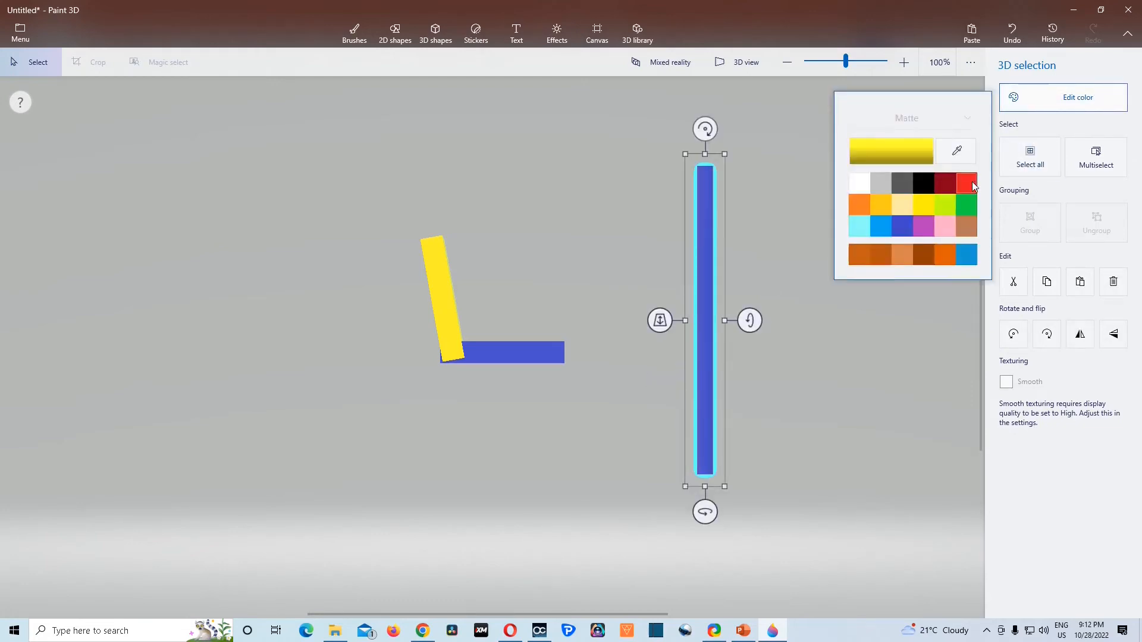
{"action": "left_click", "coordinate": [966, 184]}
{"action": "left_click", "coordinate": [935, 119]}
{"action": "left_click", "coordinate": [925, 96]}
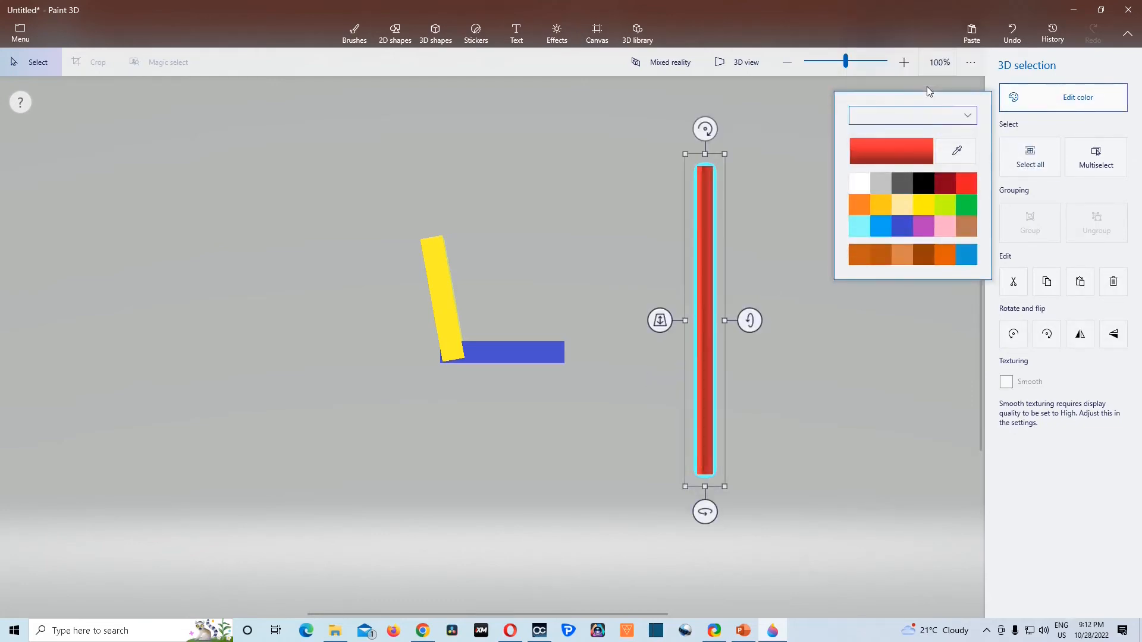
{"action": "left_click", "coordinate": [707, 344]}
{"action": "left_click_drag", "start_coordinate": [706, 343], "coordinate": [723, 321]}
Step: Apply a polished metal finish to the seat in blue and the backrest in yellow
{"action": "left_click", "coordinate": [514, 352]}
{"action": "left_click", "coordinate": [1094, 102]}
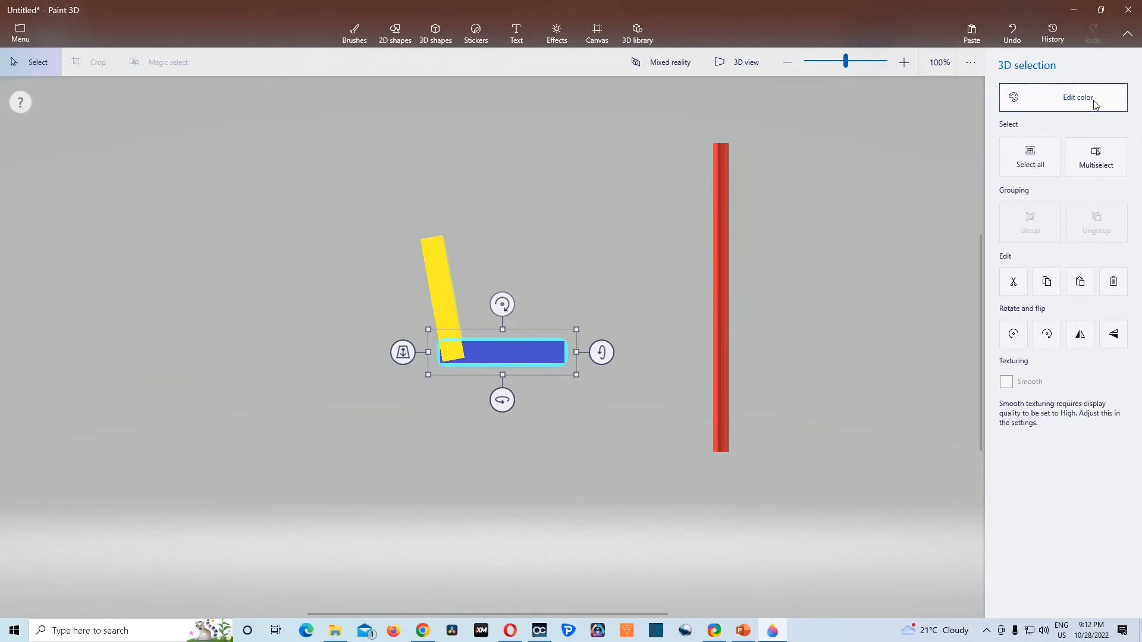
{"action": "left_click", "coordinate": [456, 306]}
{"action": "left_click", "coordinate": [434, 281]}
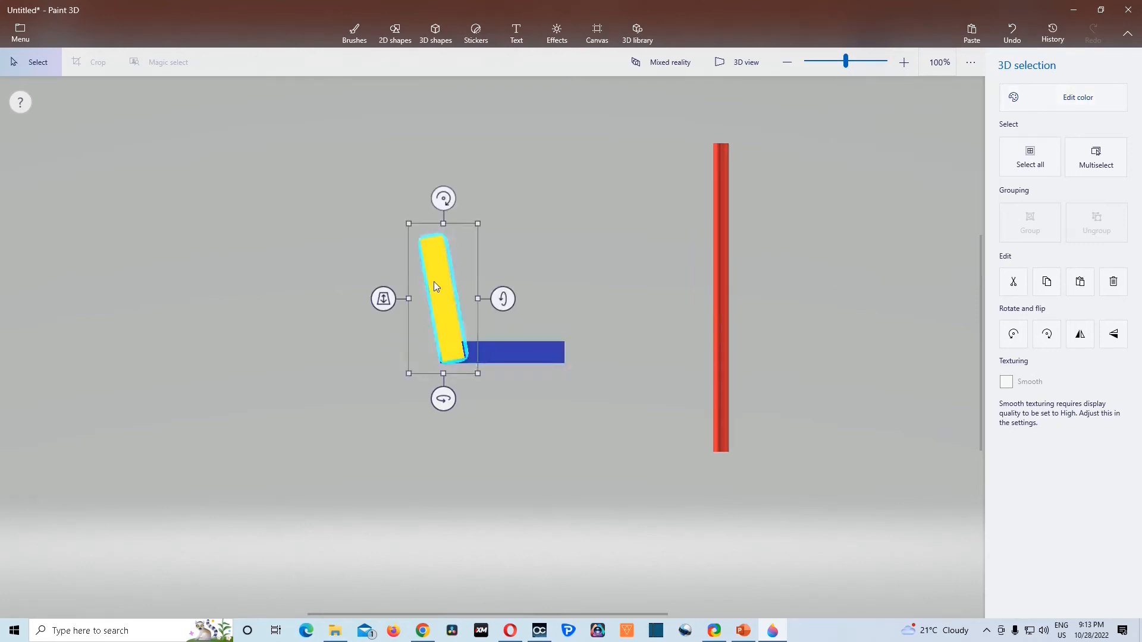
{"action": "left_click", "coordinate": [1103, 105]}
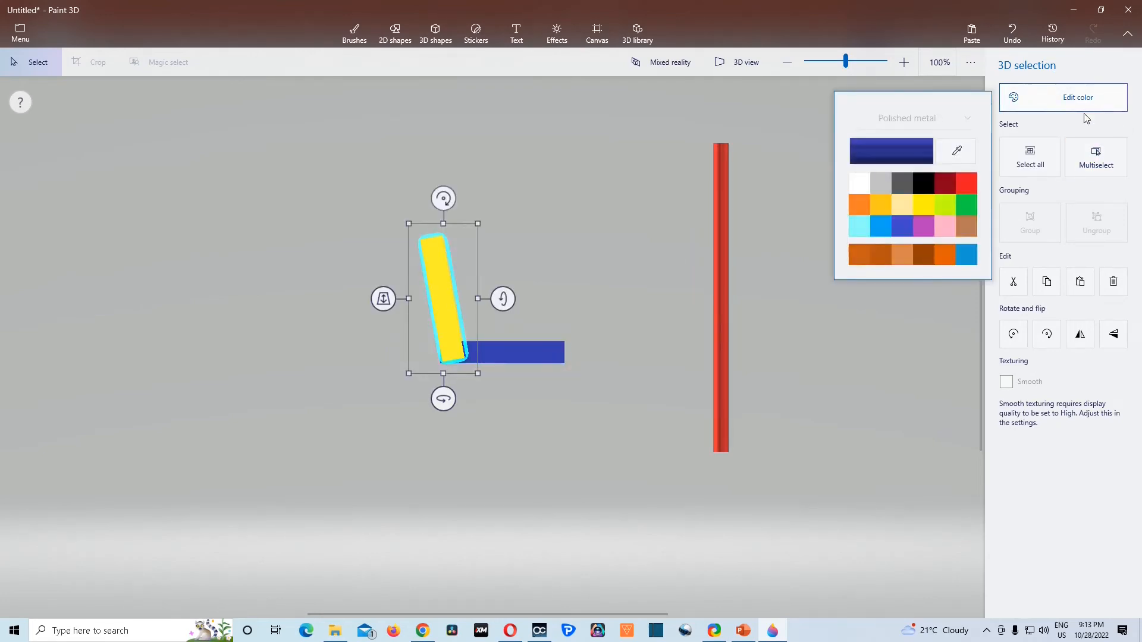
{"action": "left_click", "coordinate": [921, 205]}
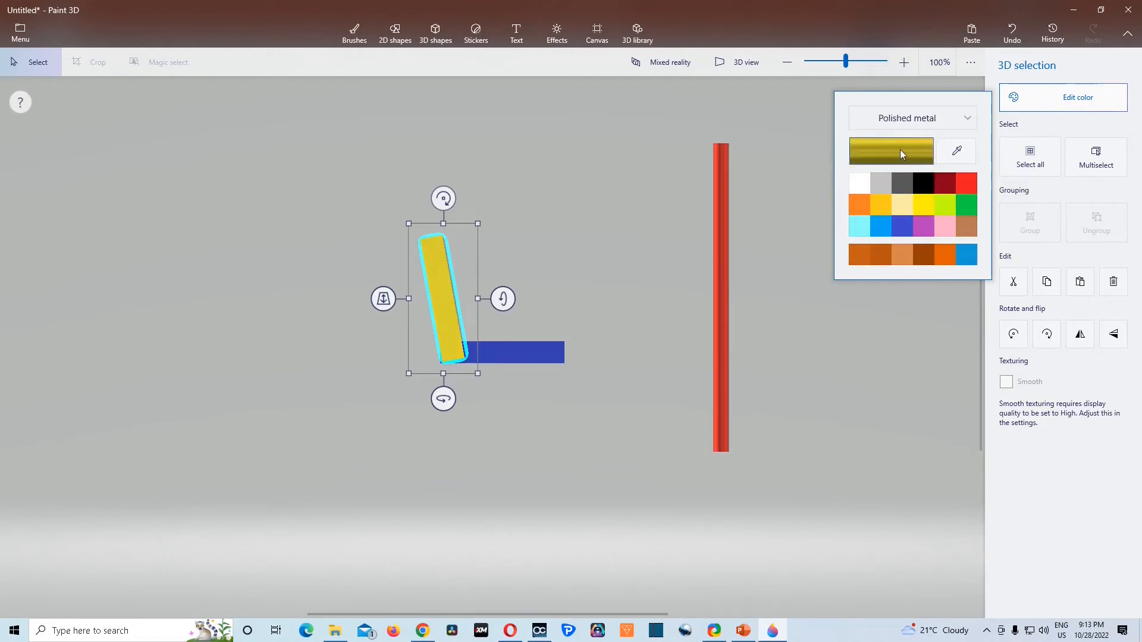
{"action": "left_click", "coordinate": [655, 308]}
Step: Make the red pole thinner and stand it on the middle of the blue seat
{"action": "left_click", "coordinate": [535, 357]}
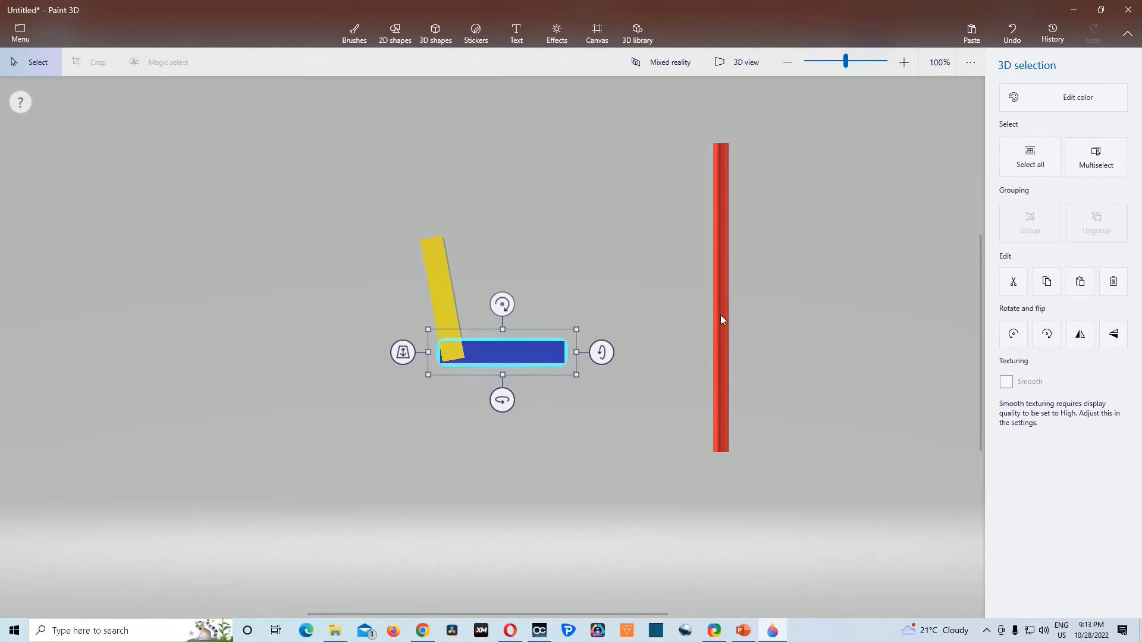
{"action": "left_click", "coordinate": [720, 318]}
{"action": "left_click_drag", "start_coordinate": [740, 297], "coordinate": [505, 234]}
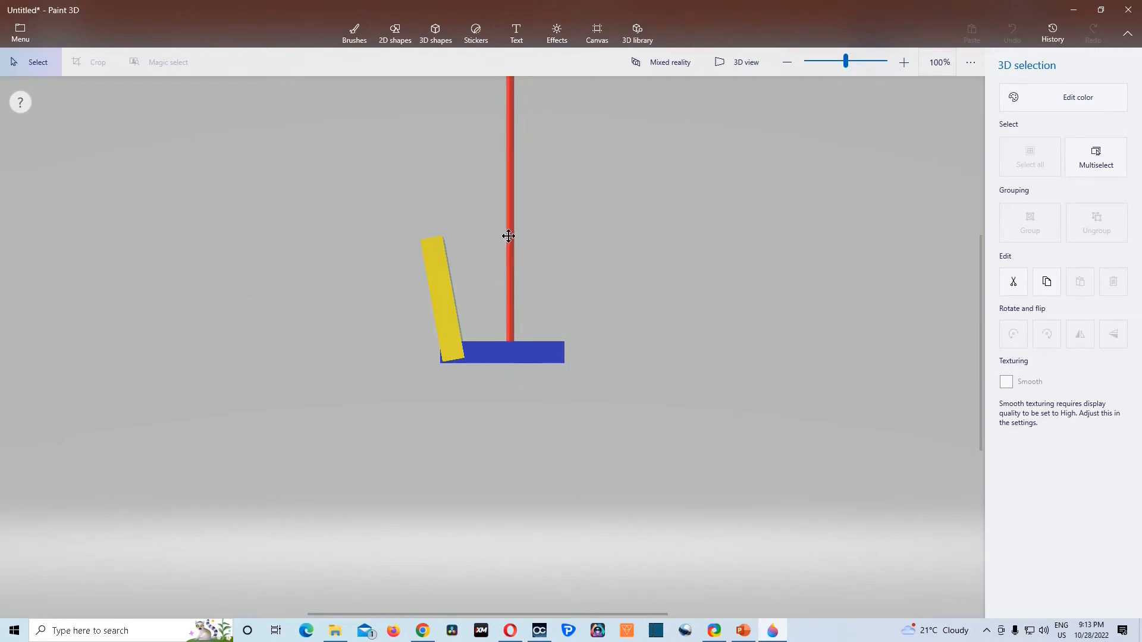
{"action": "left_click", "coordinate": [531, 327]}
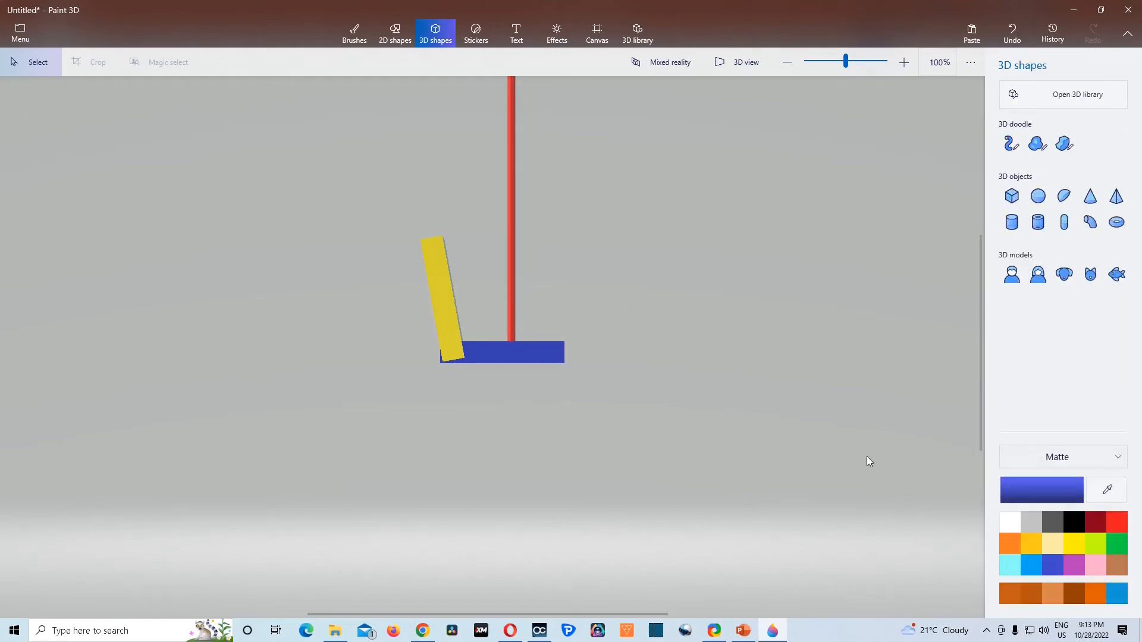
Step: Rotate all the swing parts together a quarter turn about the vertical axis so the seat faces the front
{"action": "key", "text": "ctrl+a"}
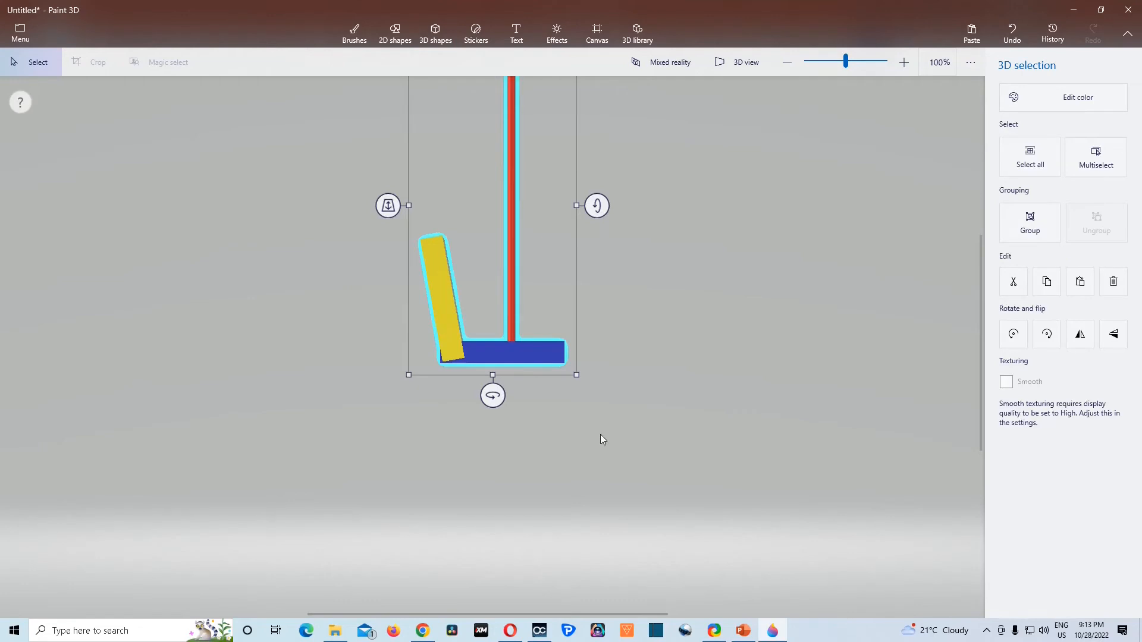
{"action": "left_click_drag", "start_coordinate": [493, 397], "coordinate": [420, 395]}
{"action": "left_click", "coordinate": [454, 189]}
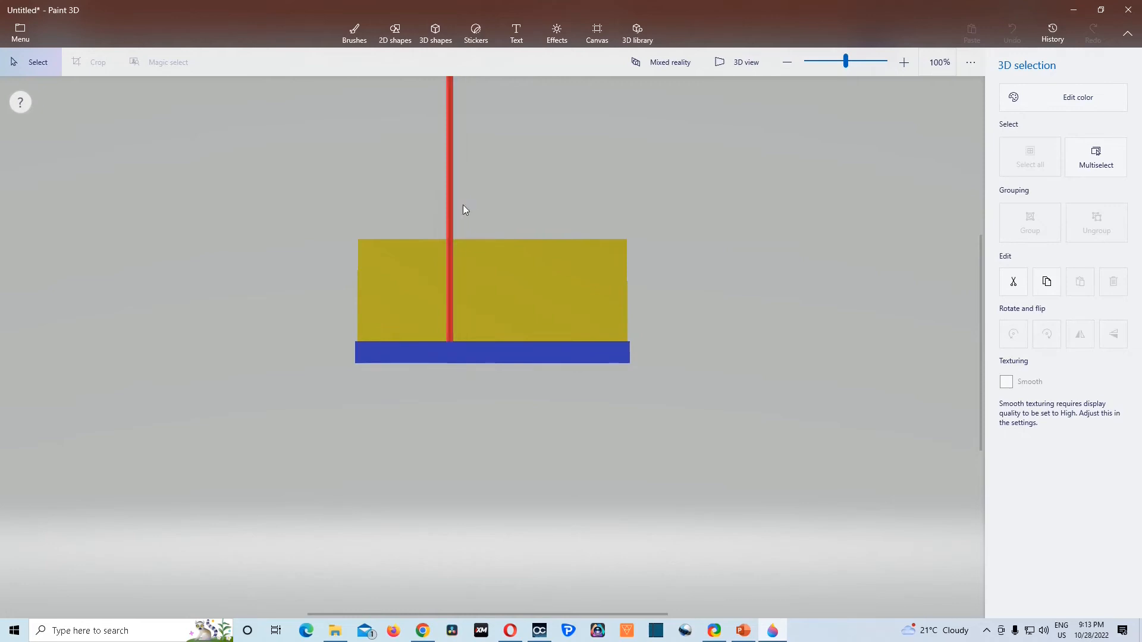
Step: Duplicate the red pole and place the copy at the seat's right end
{"action": "left_click", "coordinate": [458, 215]}
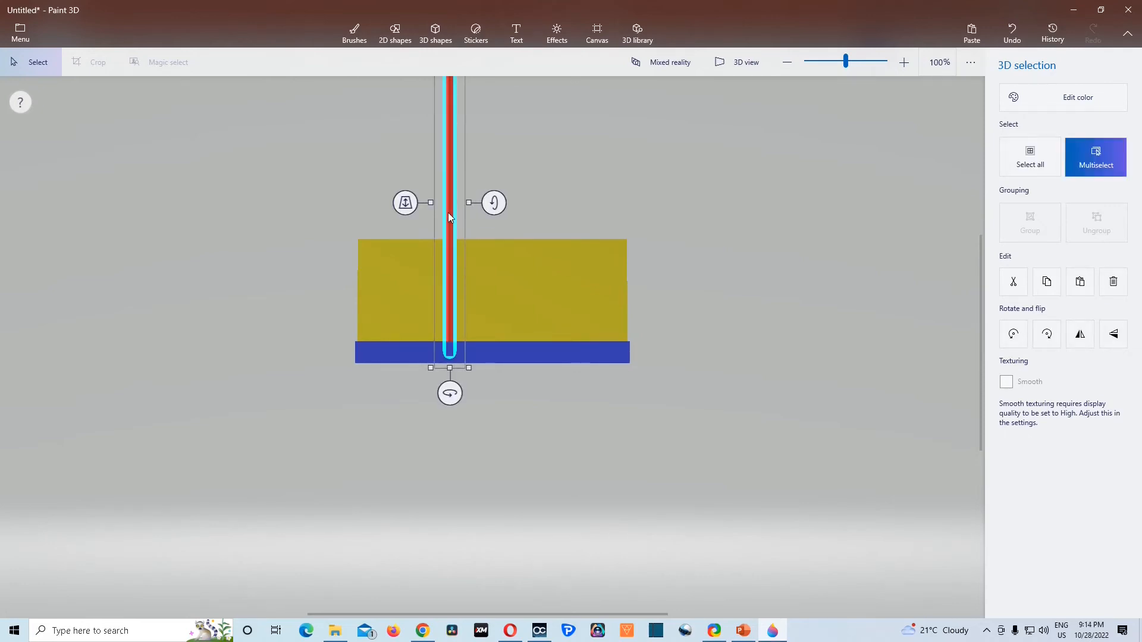
{"action": "key", "text": "Escape"}
{"action": "left_click", "coordinate": [448, 212]}
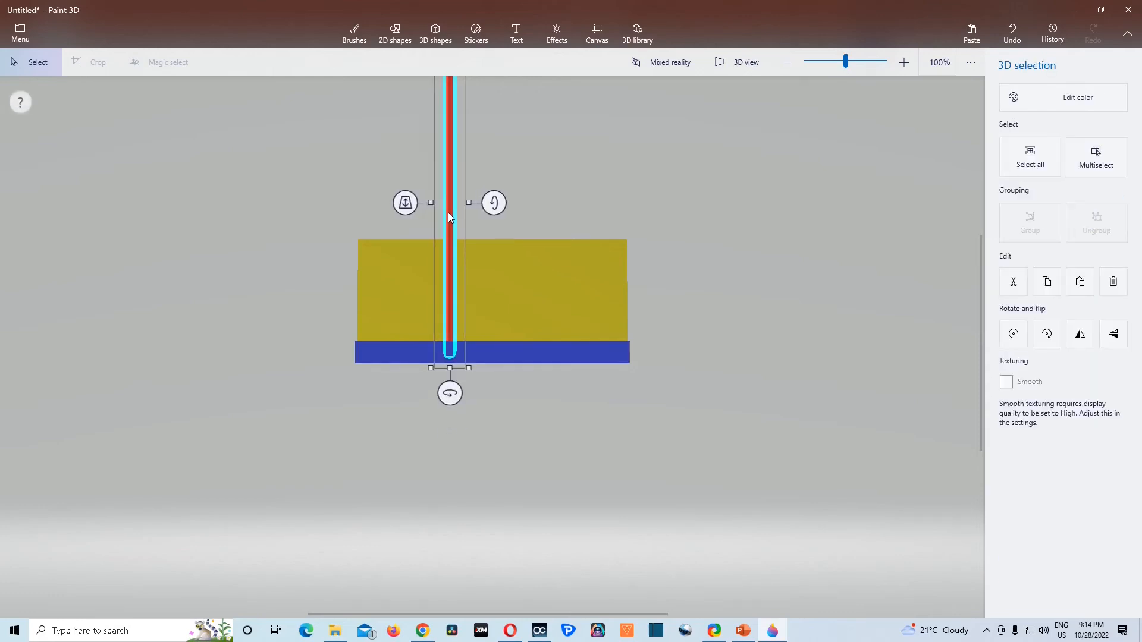
{"action": "key", "text": "ctrl"}
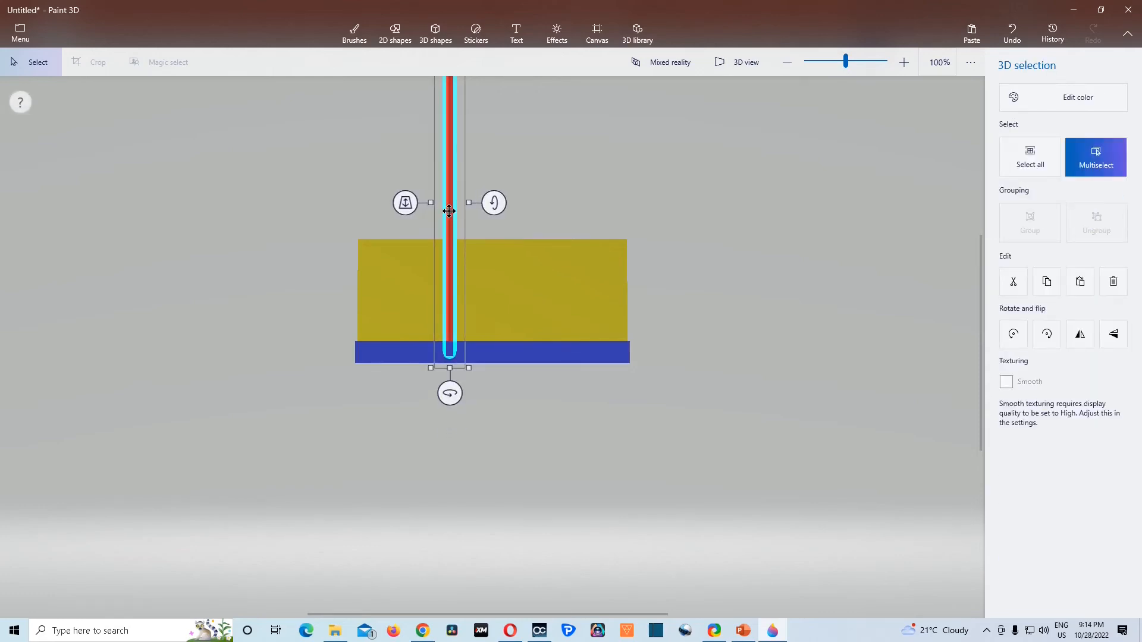
{"action": "left_click_drag", "start_coordinate": [449, 212], "coordinate": [623, 232], "text": "ctrl"}
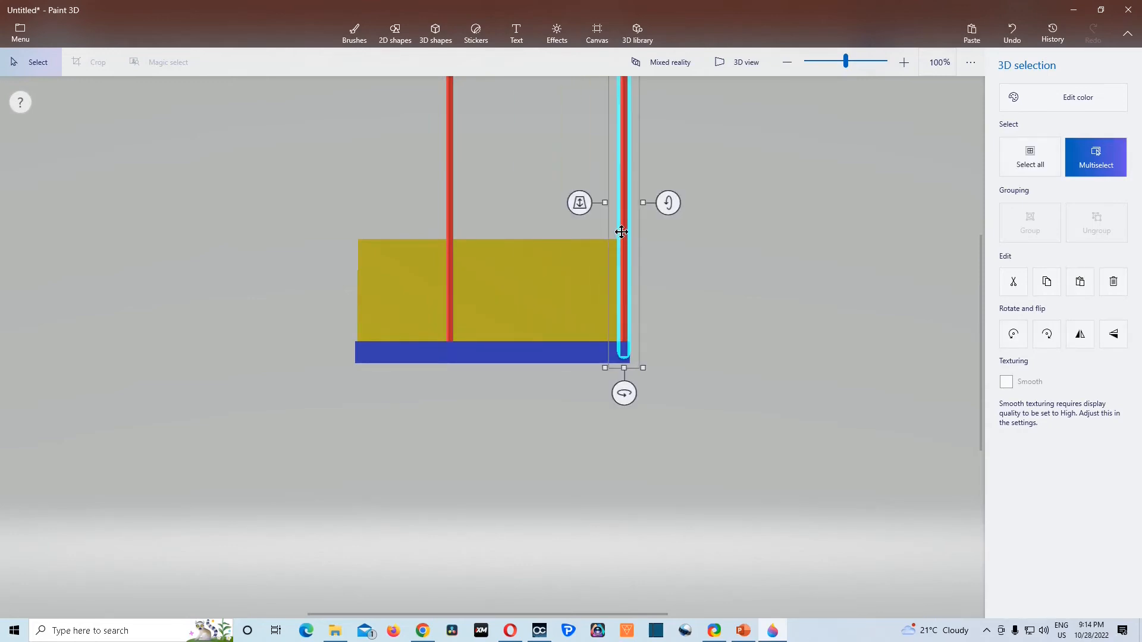
Step: Move the original red pole to the seat's left end
{"action": "left_click", "coordinate": [450, 226]}
{"action": "key", "text": "ctrl"}
{"action": "left_click_drag", "start_coordinate": [455, 228], "coordinate": [360, 238]}
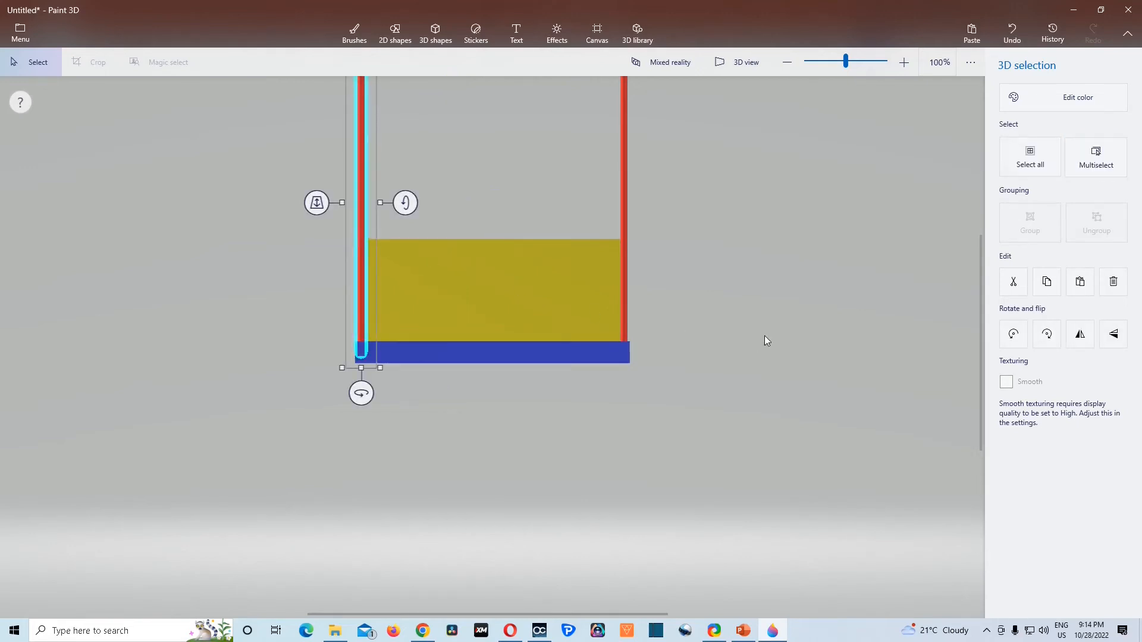
{"action": "left_click", "coordinate": [744, 332]}
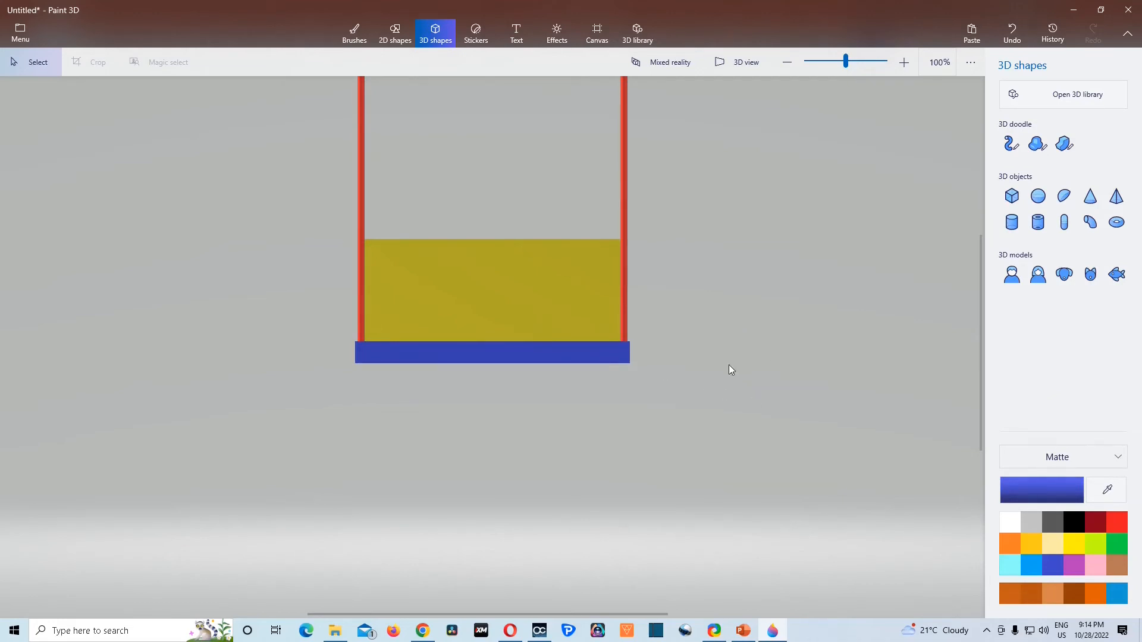
Step: Add a blue sphere and center it between the upper ends of the two red poles
{"action": "left_click", "coordinate": [823, 62]}
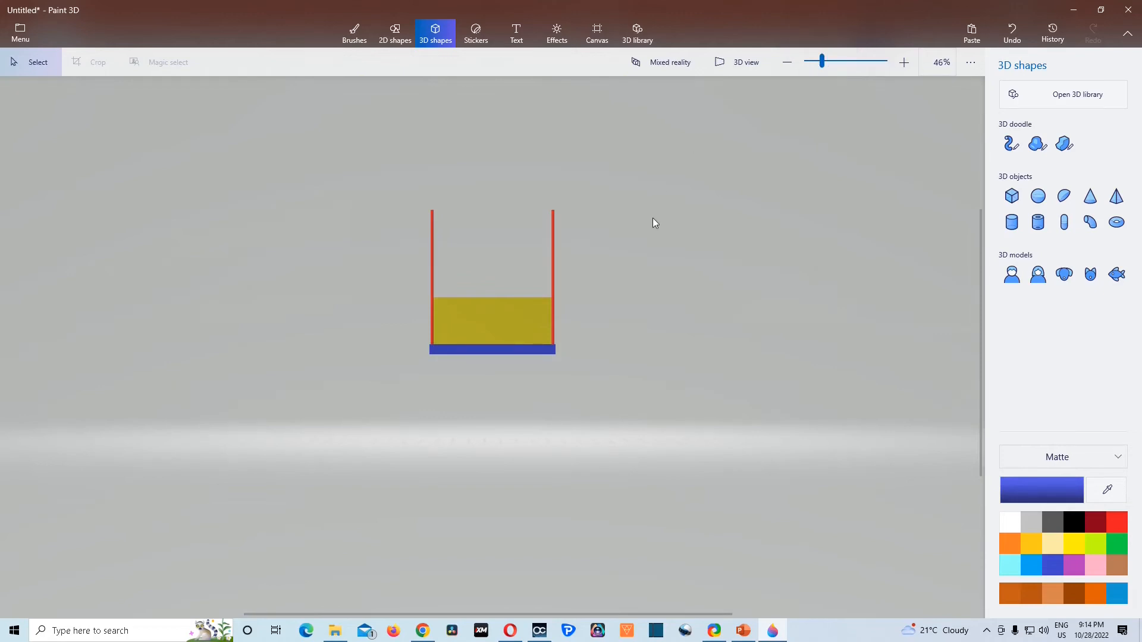
{"action": "left_click", "coordinate": [1040, 198]}
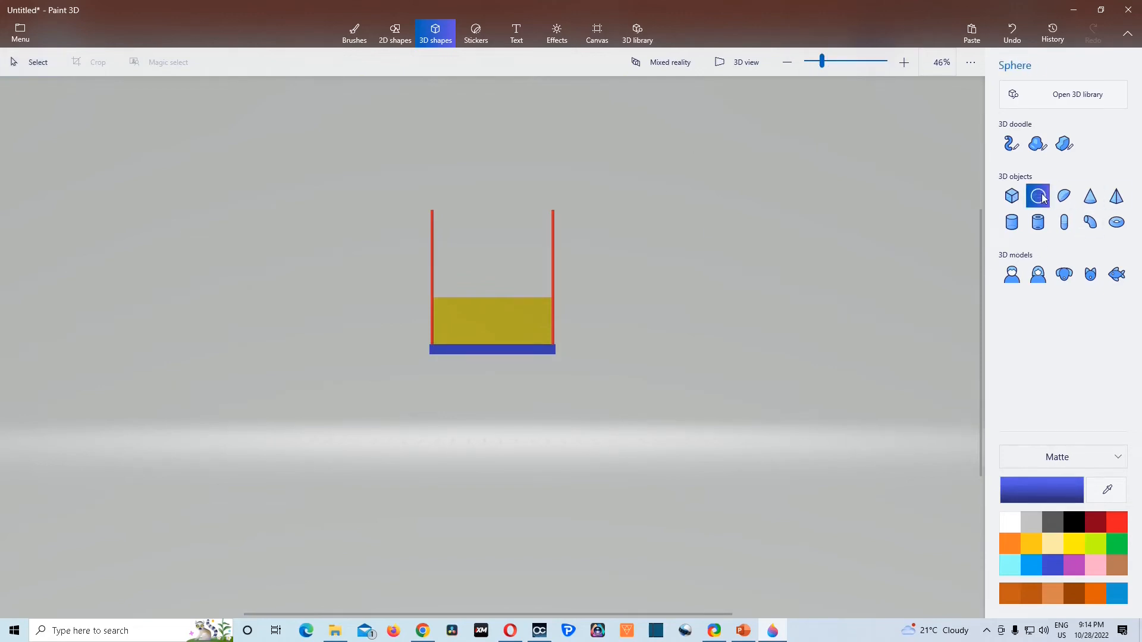
{"action": "left_click", "coordinate": [703, 201]}
{"action": "left_click_drag", "start_coordinate": [705, 205], "coordinate": [491, 199]}
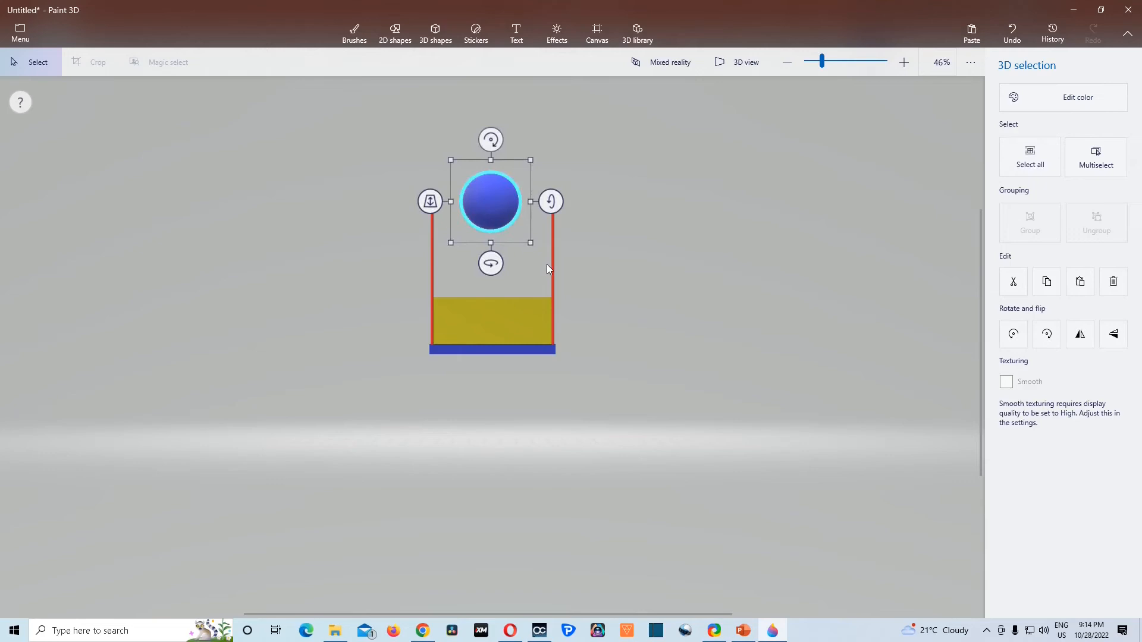
Step: Enlarge the sphere to nearly the width of the seat and raise it centrally above the poles
{"action": "key", "text": "ctrl"}
{"action": "left_click_drag", "start_coordinate": [531, 243], "coordinate": [593, 280]}
{"action": "left_click_drag", "start_coordinate": [506, 207], "coordinate": [509, 206]}
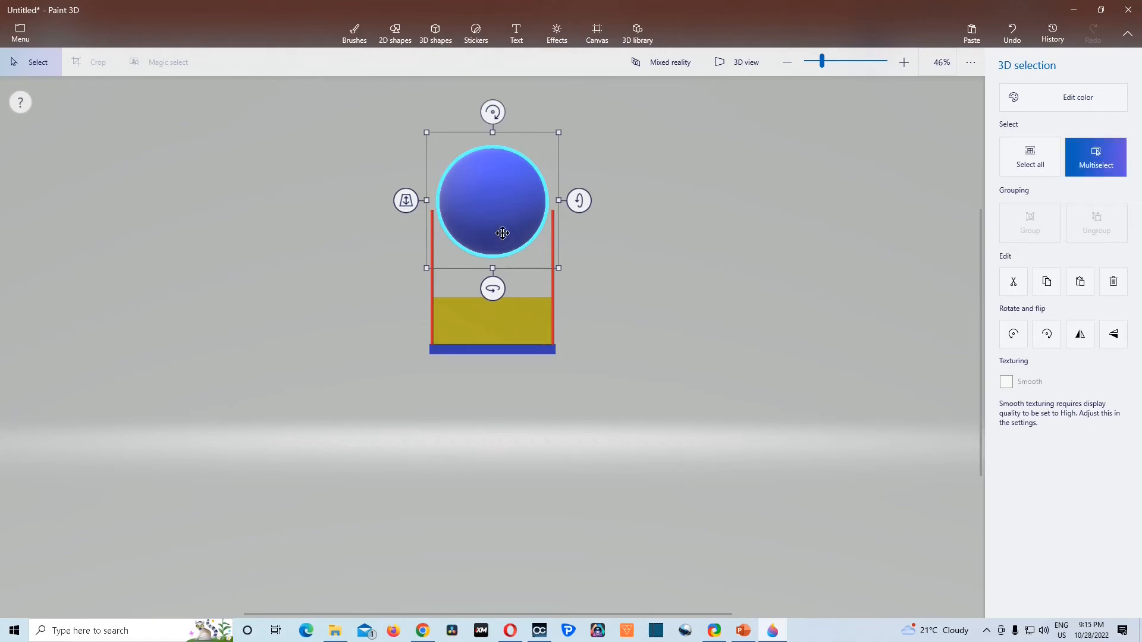
{"action": "left_click_drag", "start_coordinate": [492, 214], "coordinate": [507, 132], "text": "ctrl"}
{"action": "left_click", "coordinate": [626, 312]}
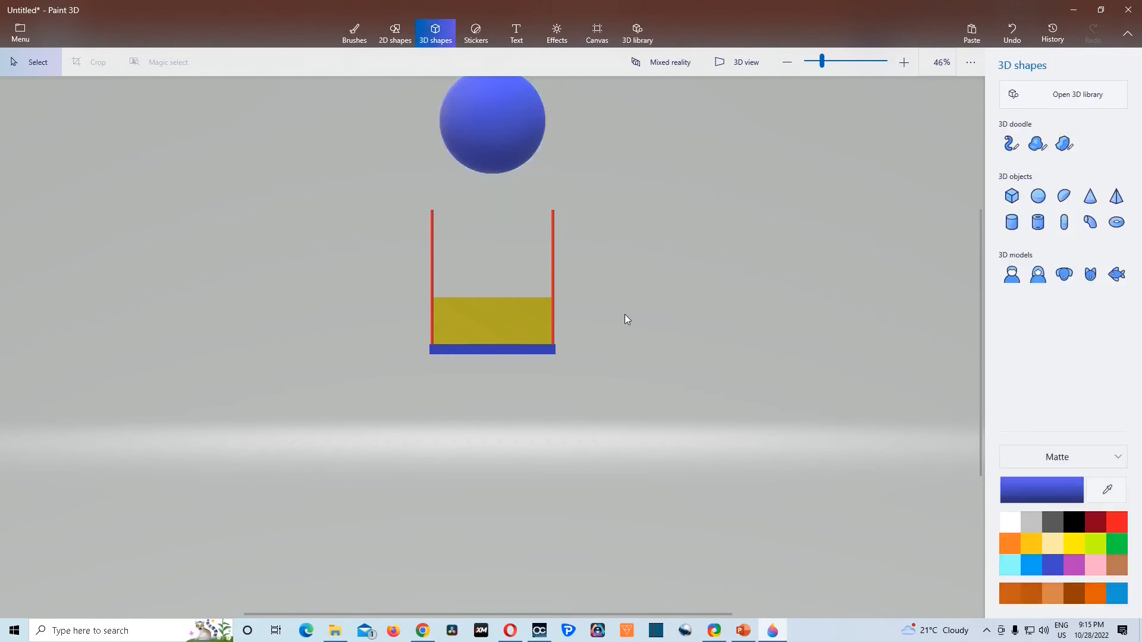
Step: Group the sphere with all the swing parts and copy the group
{"action": "key", "text": "ctrl+a"}
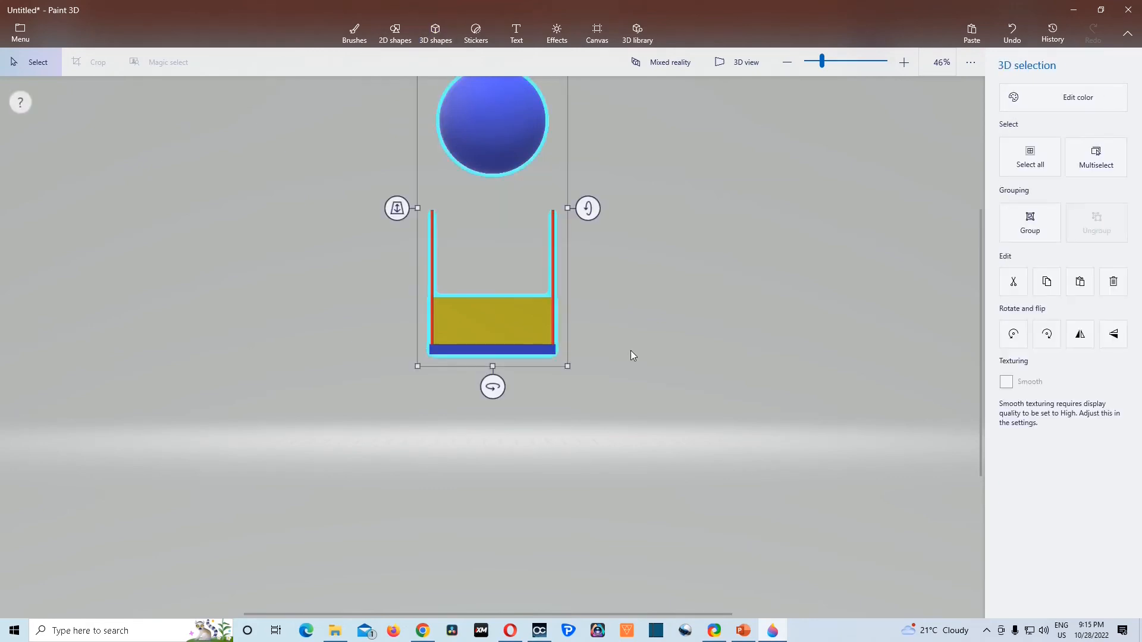
{"action": "left_click", "coordinate": [1030, 223]}
{"action": "left_click", "coordinate": [1047, 284]}
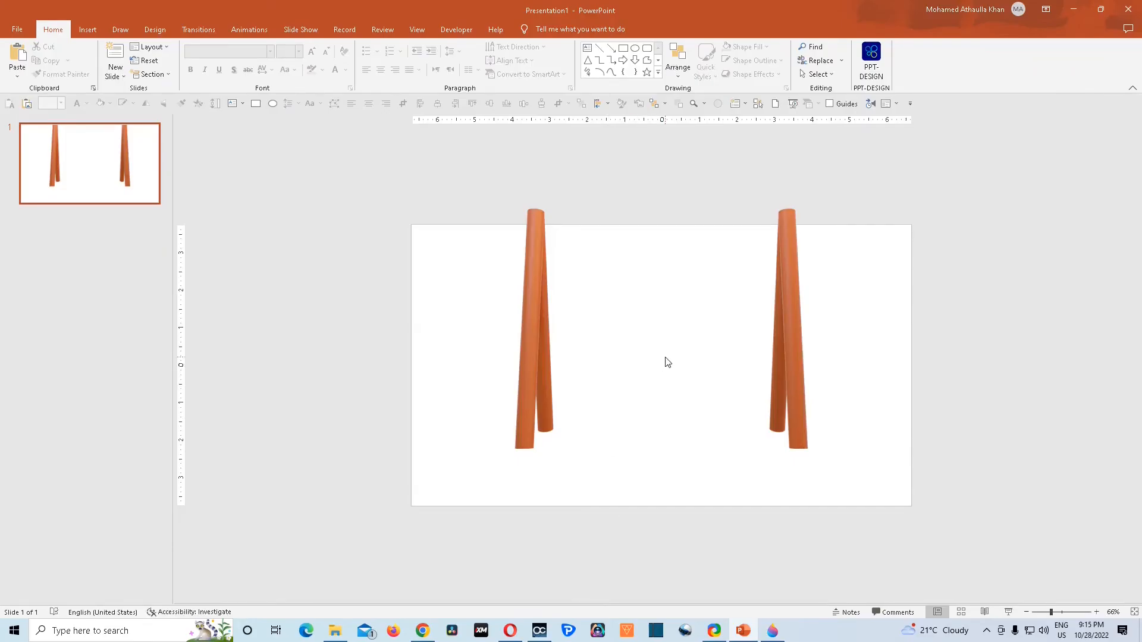
Step: Paste the copied swing model and enlarge it to fill most of the gap between the orange posts
{"action": "key", "text": "ctrl+v"}
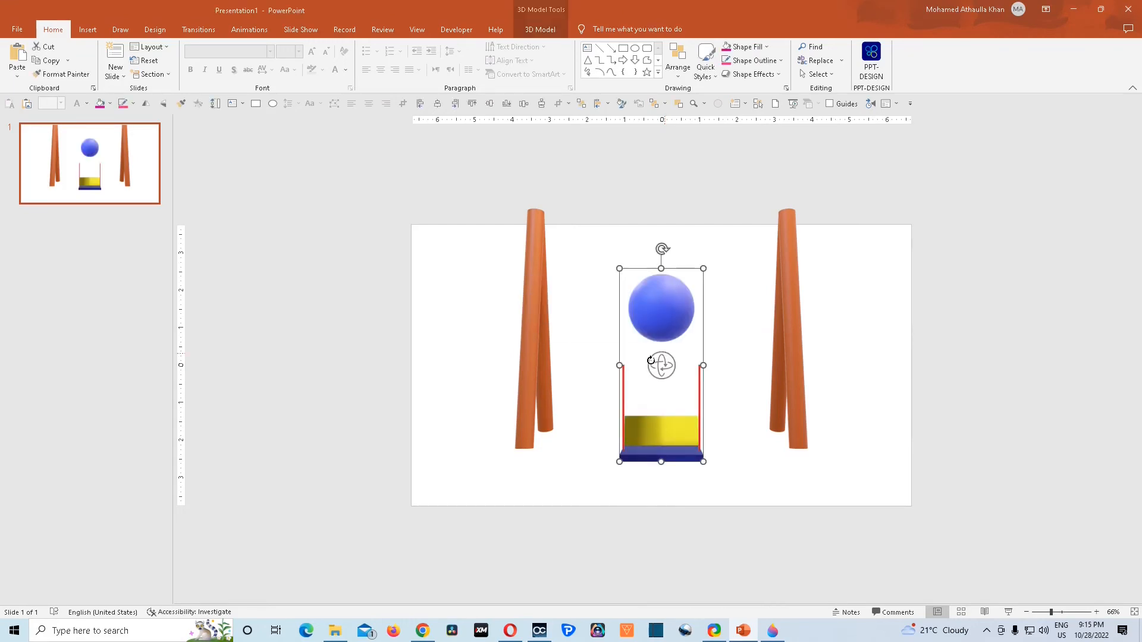
{"action": "left_click_drag", "start_coordinate": [663, 437], "coordinate": [710, 424]}
{"action": "left_click_drag", "start_coordinate": [688, 464], "coordinate": [660, 341]}
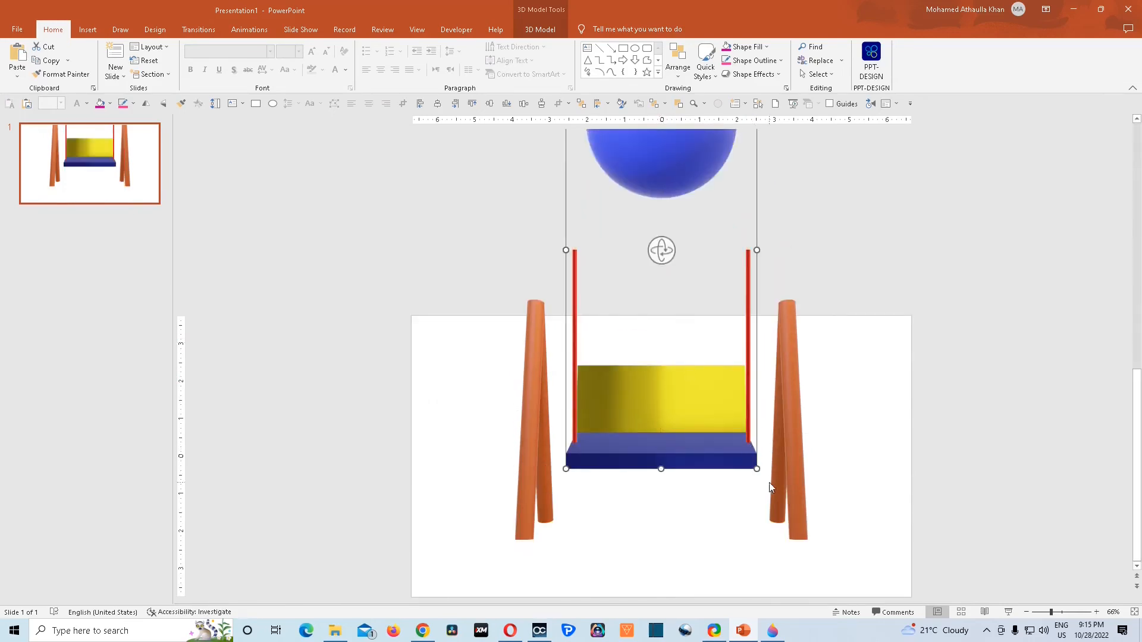
{"action": "left_click_drag", "start_coordinate": [756, 469], "coordinate": [686, 418]}
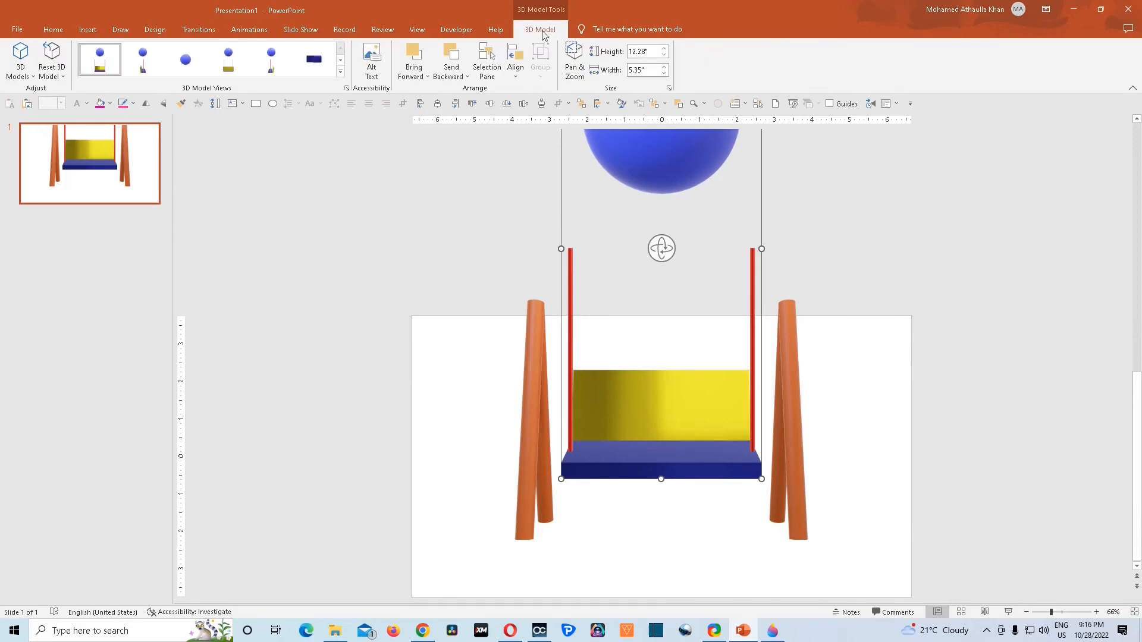
Step: Align the swing model to the horizontal center of the slide
{"action": "left_click", "coordinate": [515, 70]}
{"action": "left_click", "coordinate": [546, 106]}
{"action": "left_click", "coordinate": [869, 460]}
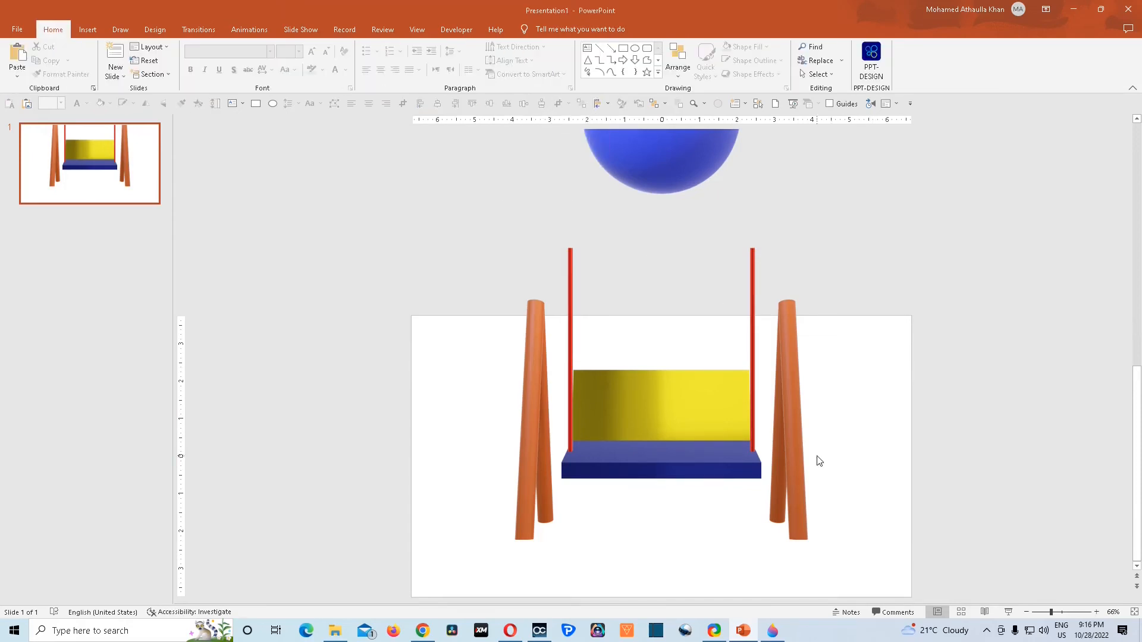
Step: Apply the Swing animation to the swing model and set its direction to Up
{"action": "left_click", "coordinate": [681, 414]}
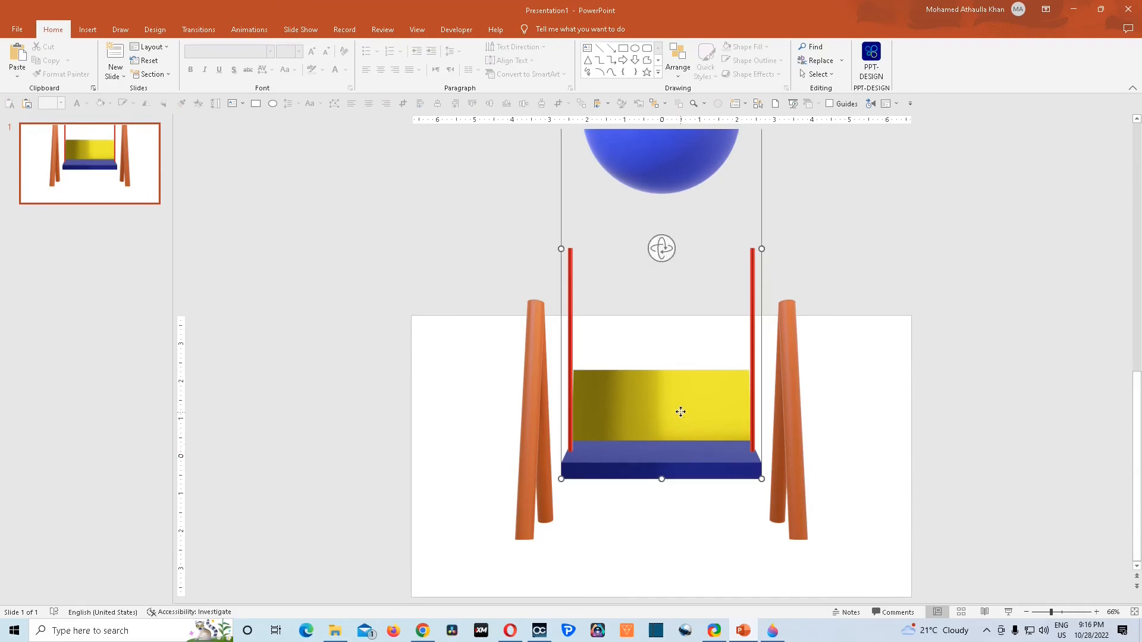
{"action": "left_click", "coordinate": [250, 31]}
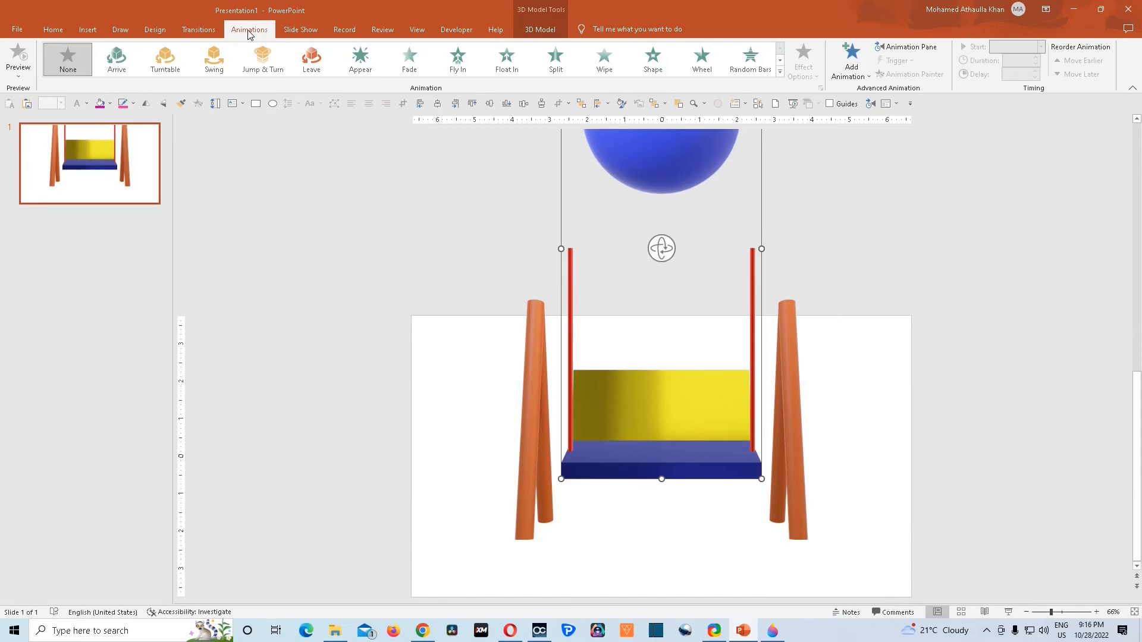
{"action": "left_click", "coordinate": [212, 59]}
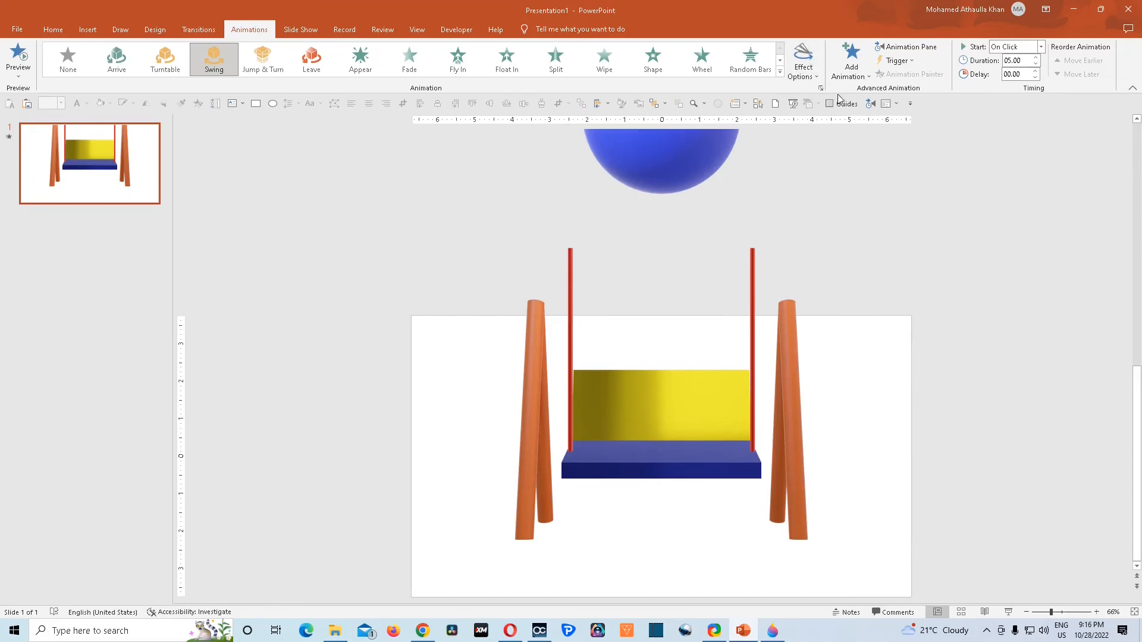
{"action": "left_click", "coordinate": [816, 75]}
{"action": "left_click", "coordinate": [865, 117]}
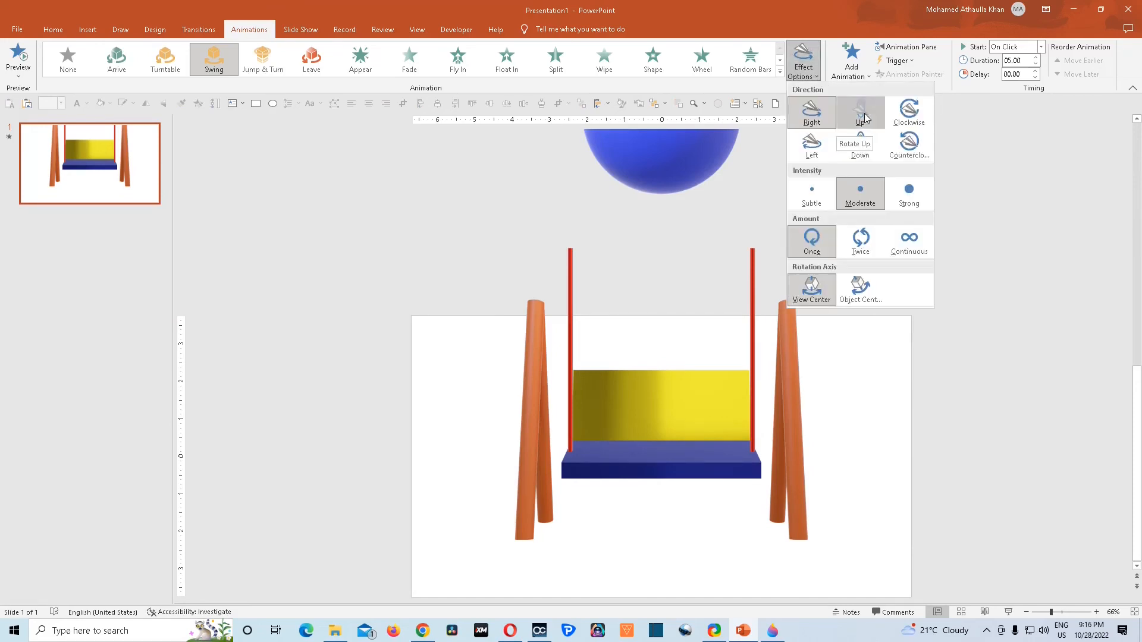
Step: Set the Swing animation's intensity to Strong and its amount to Continuous
{"action": "left_click", "coordinate": [819, 76]}
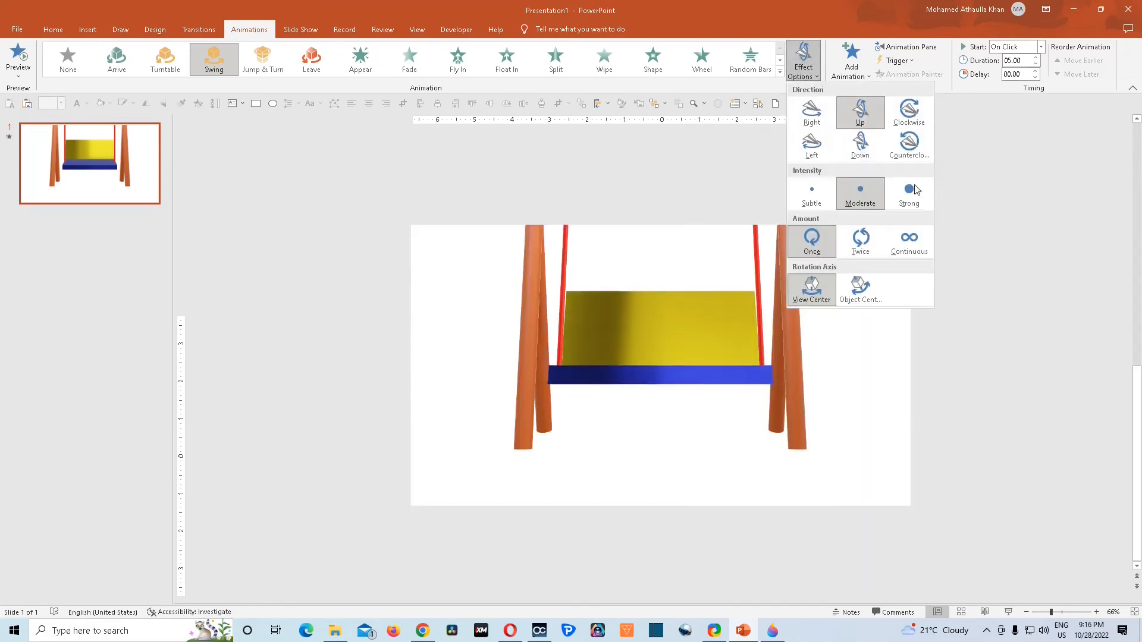
{"action": "left_click", "coordinate": [910, 200]}
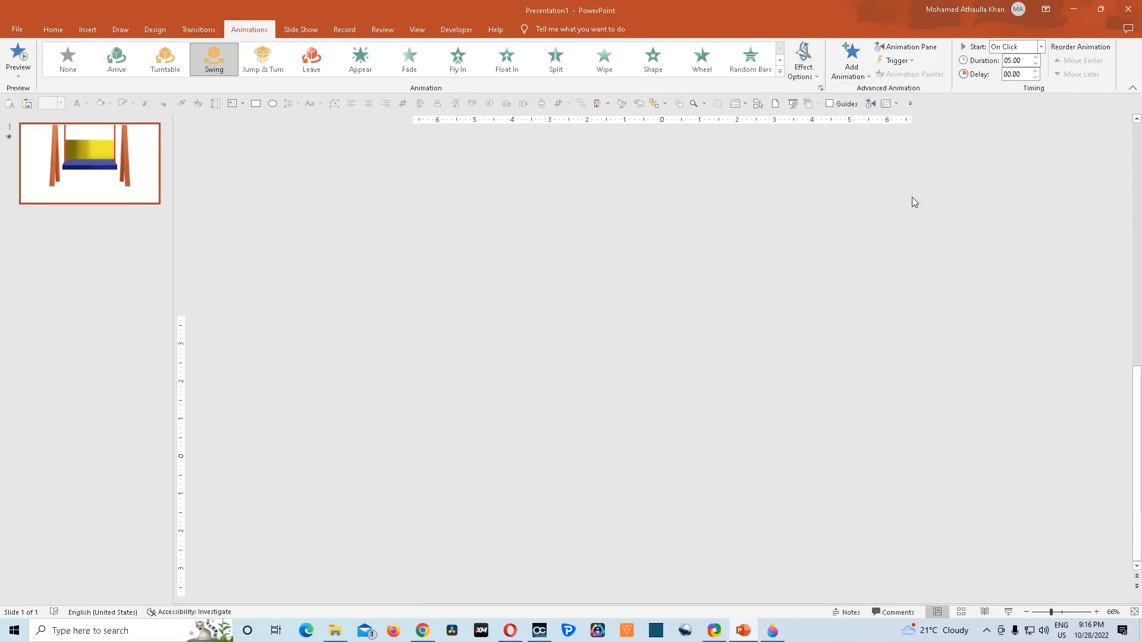
{"action": "left_click", "coordinate": [809, 66]}
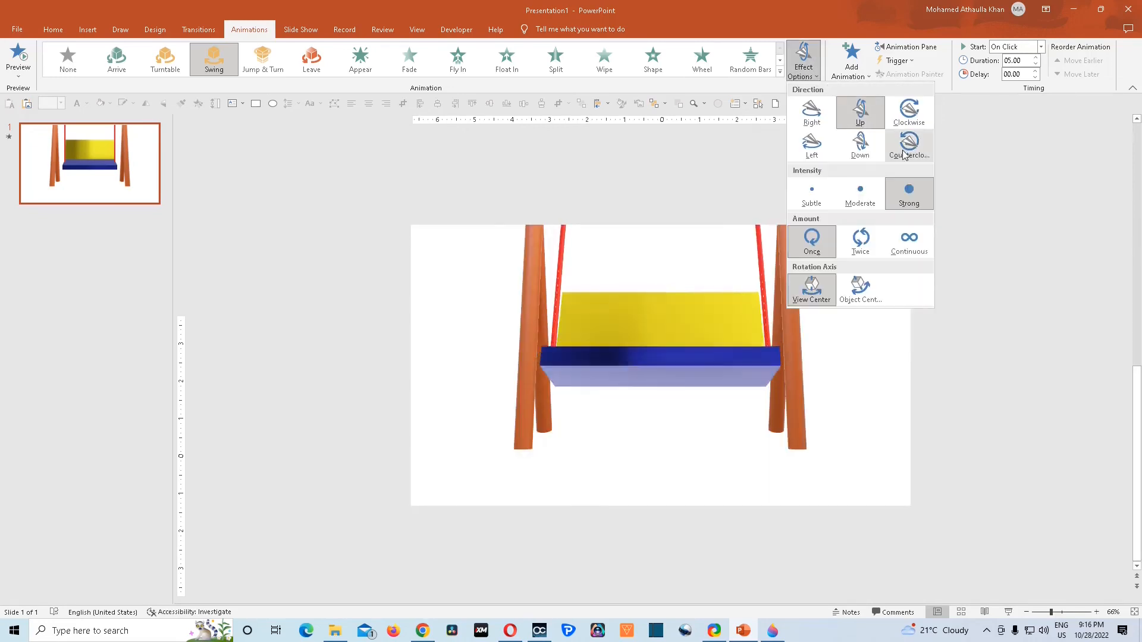
{"action": "left_click", "coordinate": [909, 245]}
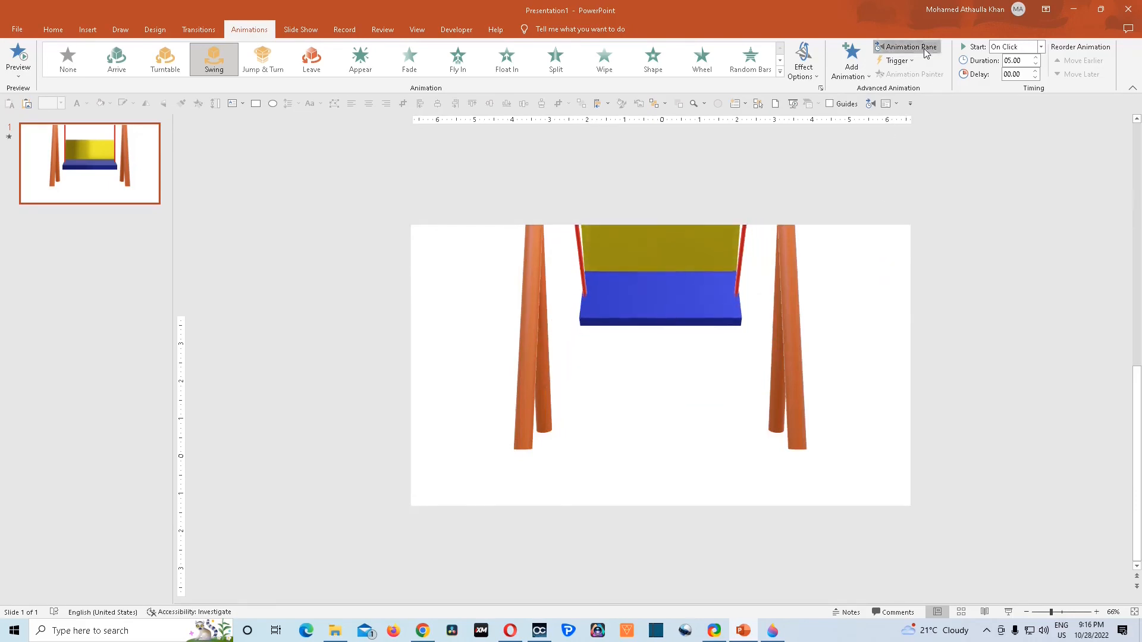
Step: Set the swing model's animation to start With Previous in its timing options
{"action": "left_click", "coordinate": [906, 47]}
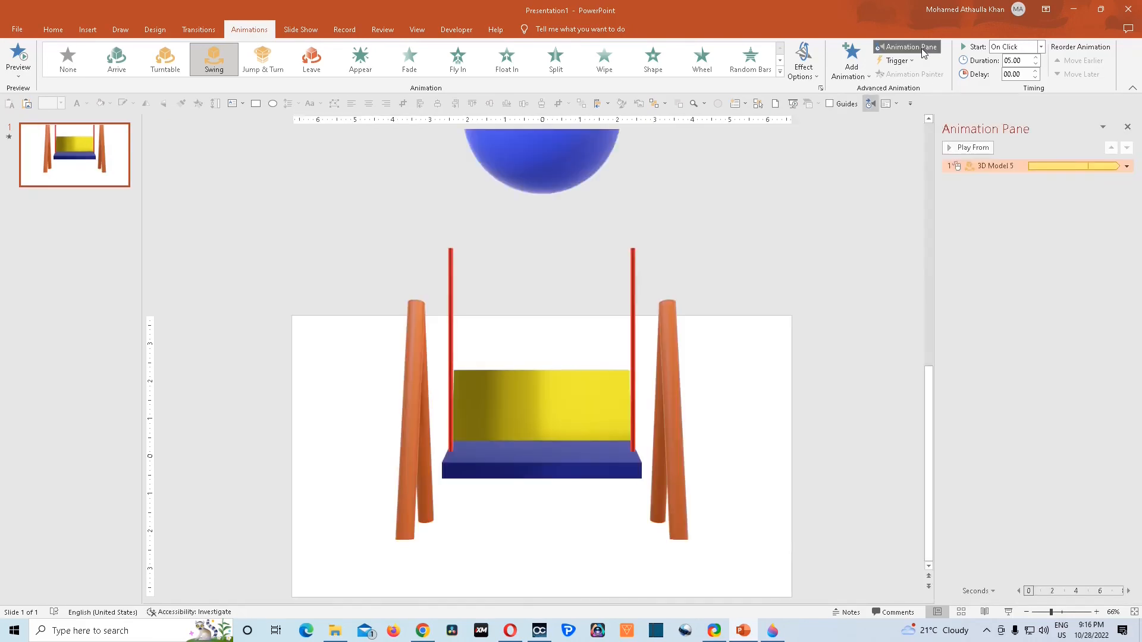
{"action": "left_click", "coordinate": [1126, 167]}
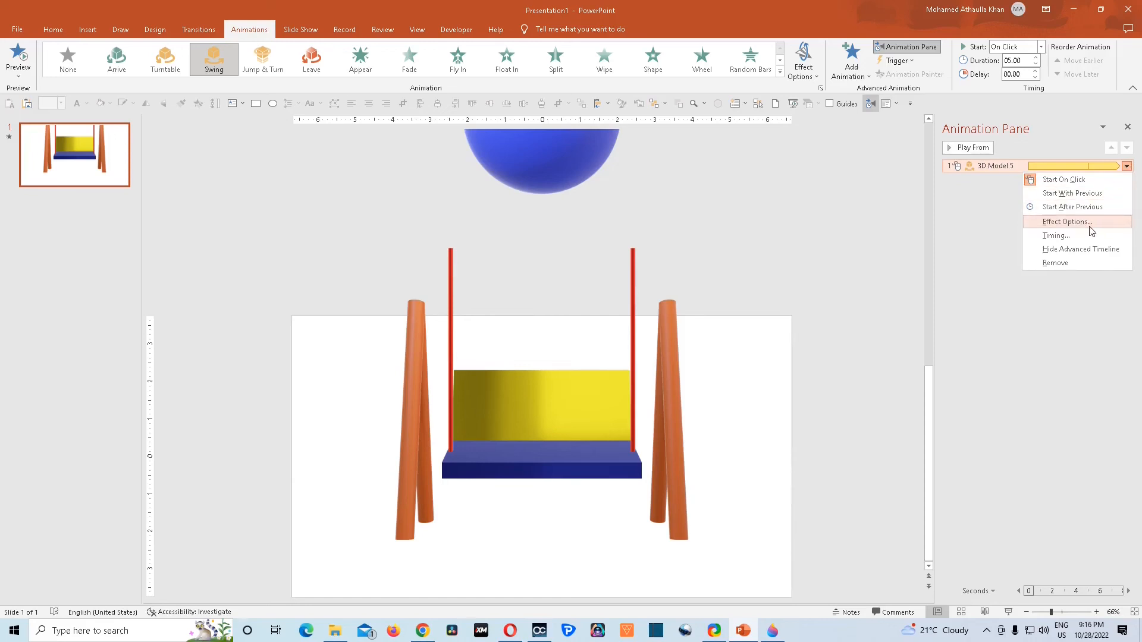
{"action": "left_click", "coordinate": [1067, 221]}
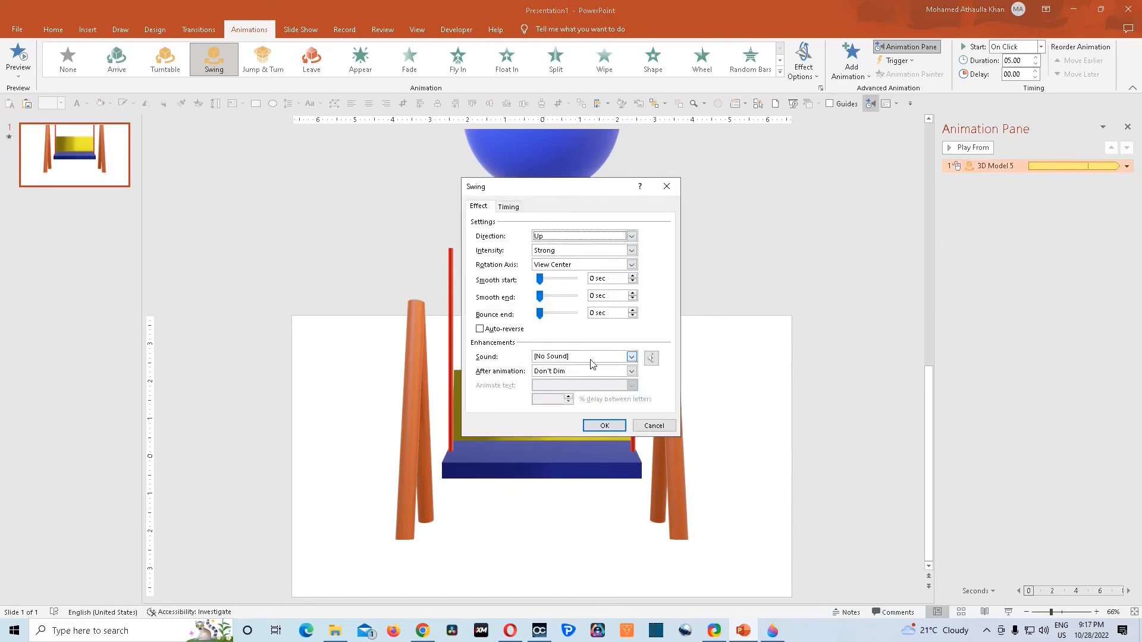
{"action": "left_click", "coordinate": [510, 208]}
{"action": "left_click", "coordinate": [602, 225]}
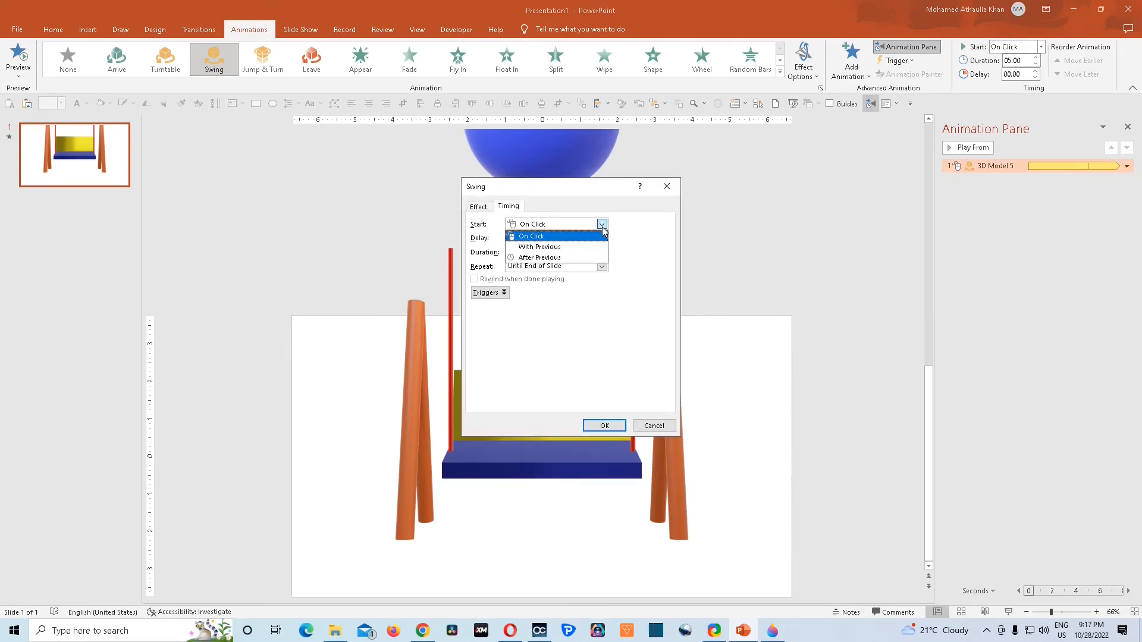
{"action": "left_click", "coordinate": [547, 246]}
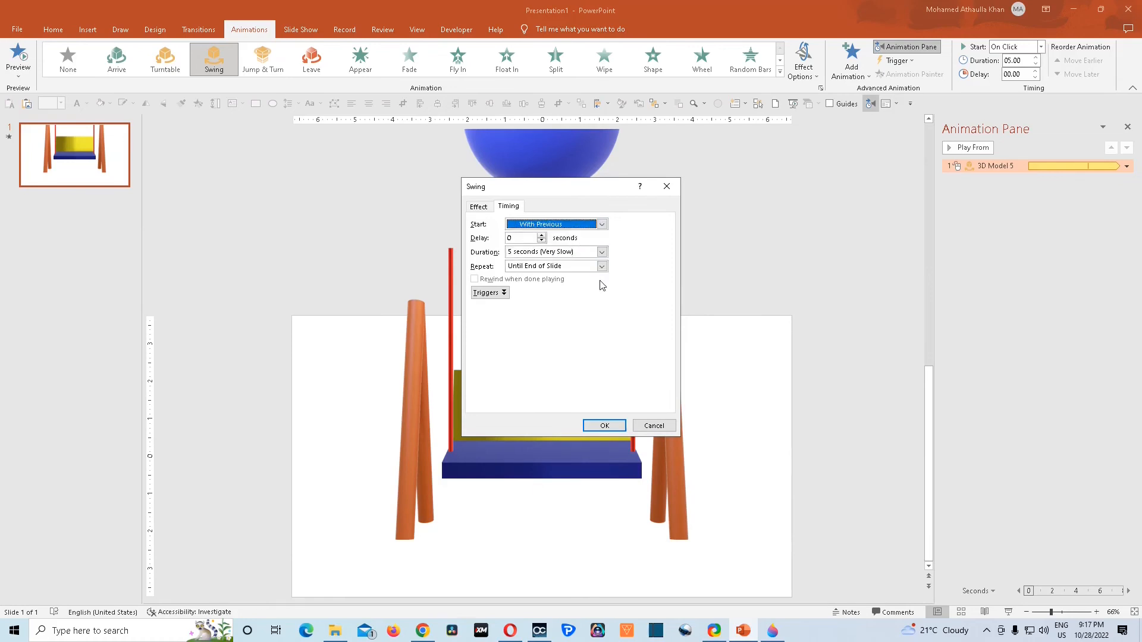
{"action": "left_click", "coordinate": [600, 427]}
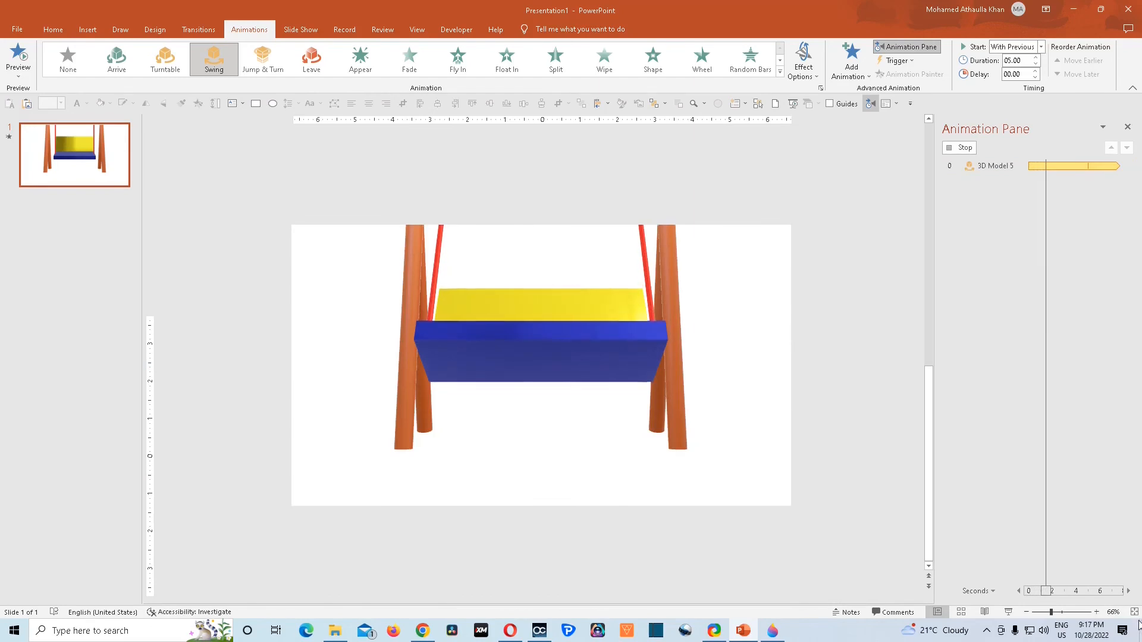
Step: Play the slide show to check the swing's motion between the posts
{"action": "scroll", "coordinate": [800, 467], "scroll_direction": "up", "scroll_amount": 3, "text": "ctrl"}
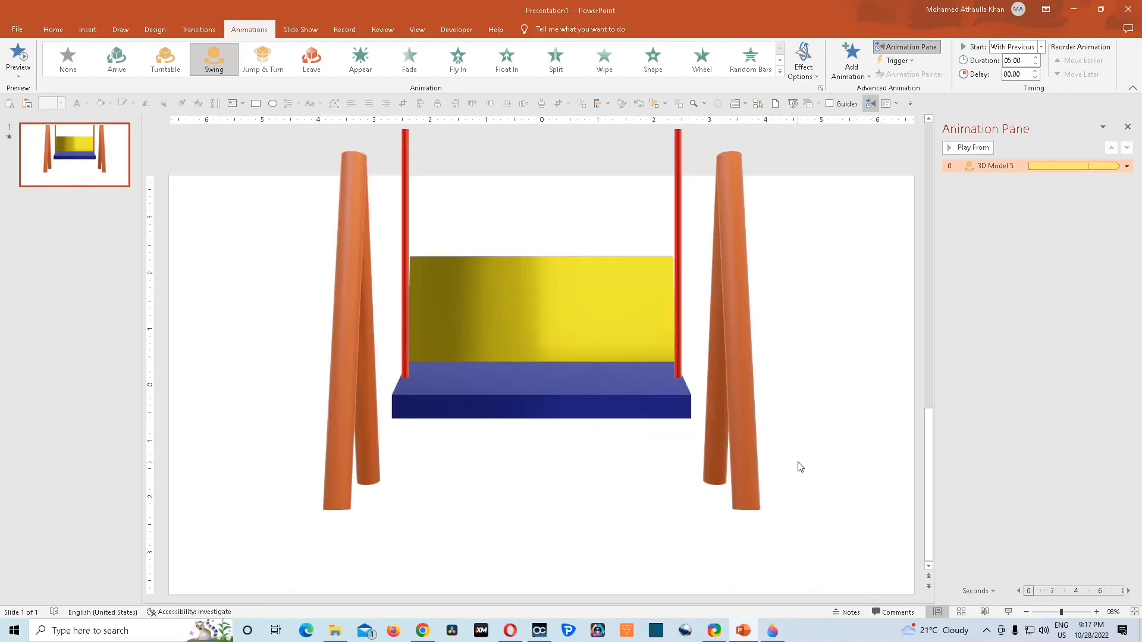
{"action": "left_click", "coordinate": [839, 447]}
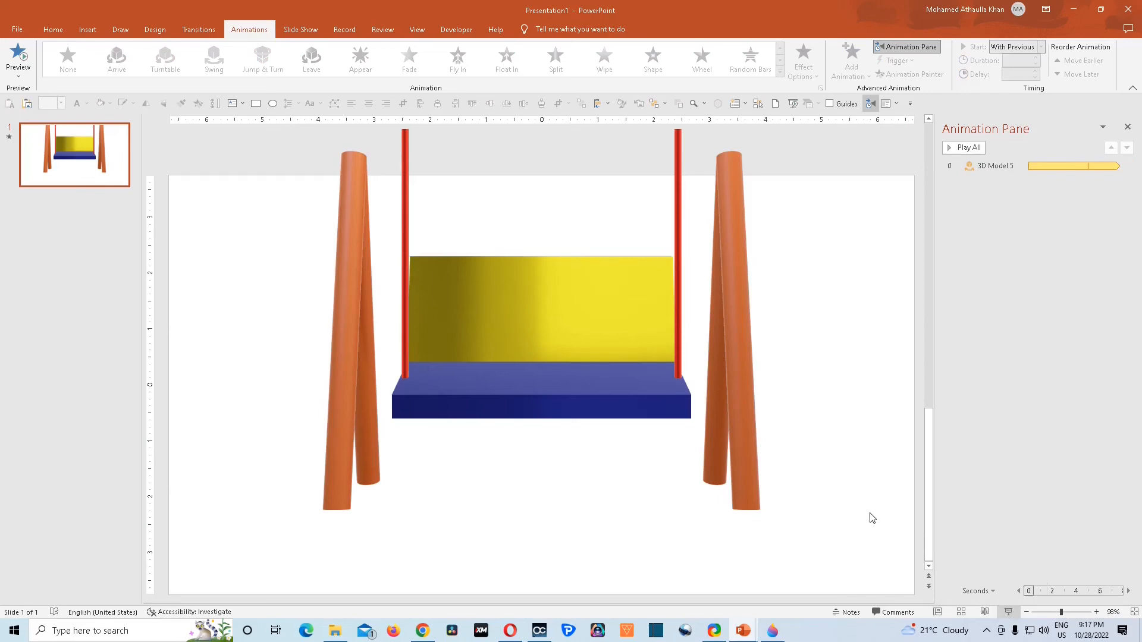
{"action": "key", "text": "F5"}
{"action": "key", "text": "space"}
{"action": "left_click", "coordinate": [897, 414]}
Step: Enlarge the orange posts model so the posts stand taller and farther from both ends of the seat
{"action": "left_click", "coordinate": [731, 401]}
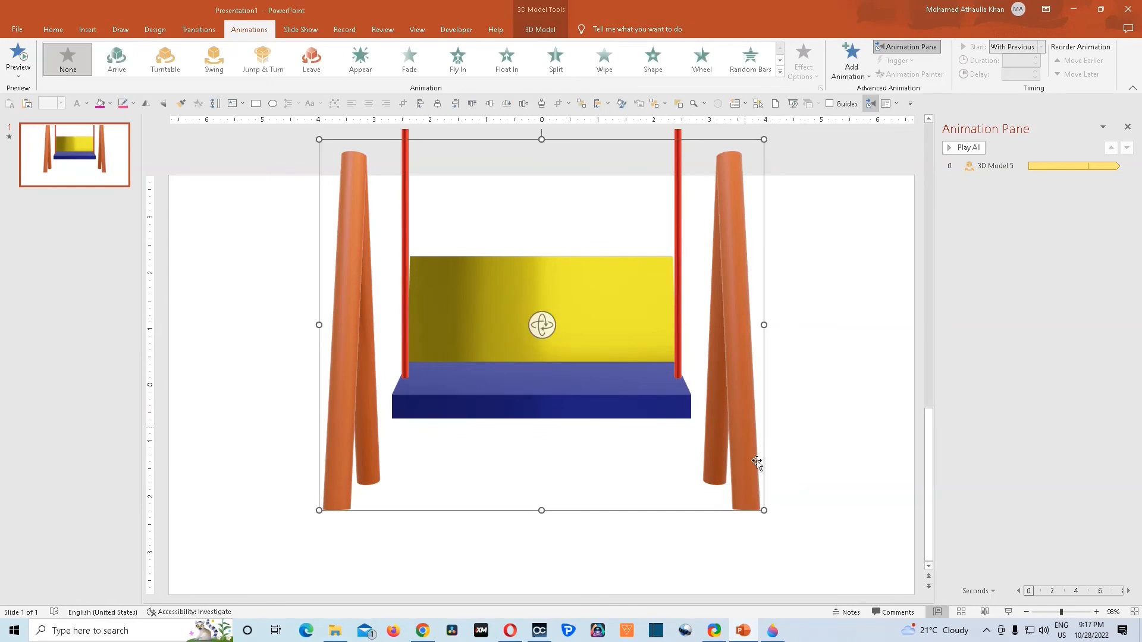
{"action": "left_click_drag", "start_coordinate": [762, 511], "coordinate": [789, 543]}
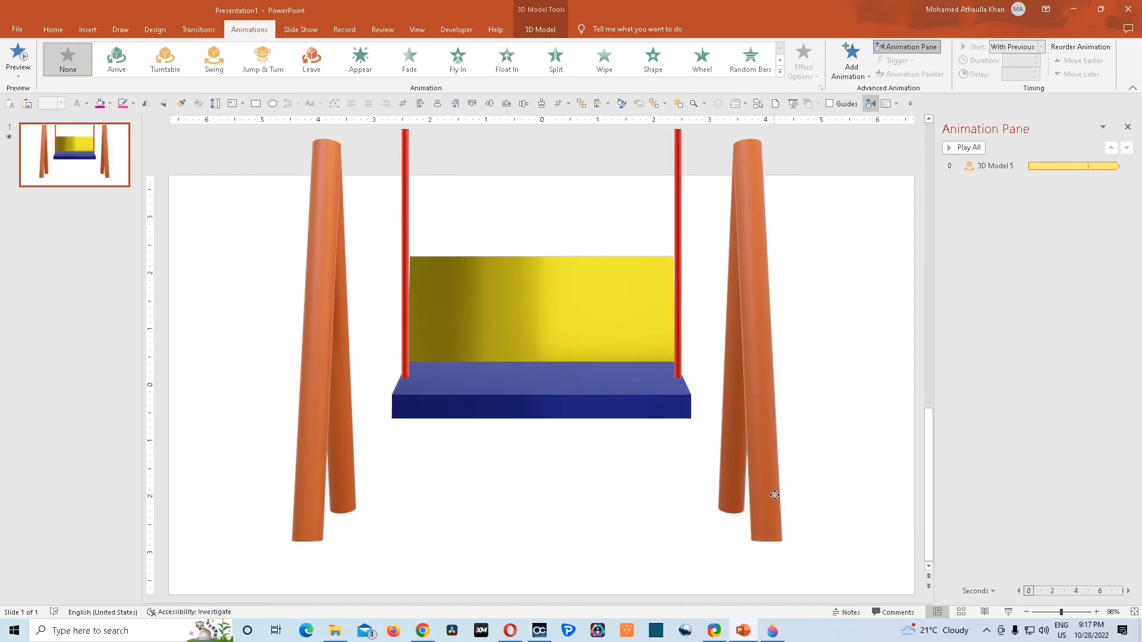
{"action": "mouse_move", "coordinate": [786, 543]}
{"action": "left_mouse_down"}
{"action": "mouse_move", "coordinate": [796, 548]}
{"action": "mouse_move", "coordinate": [789, 521]}
{"action": "left_mouse_up"}
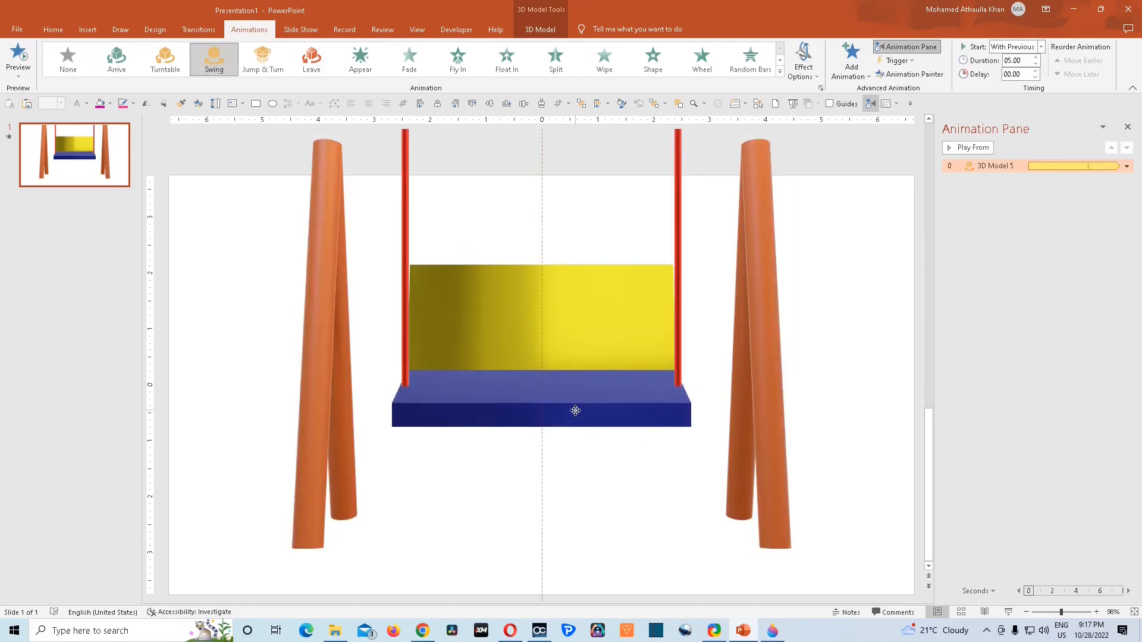